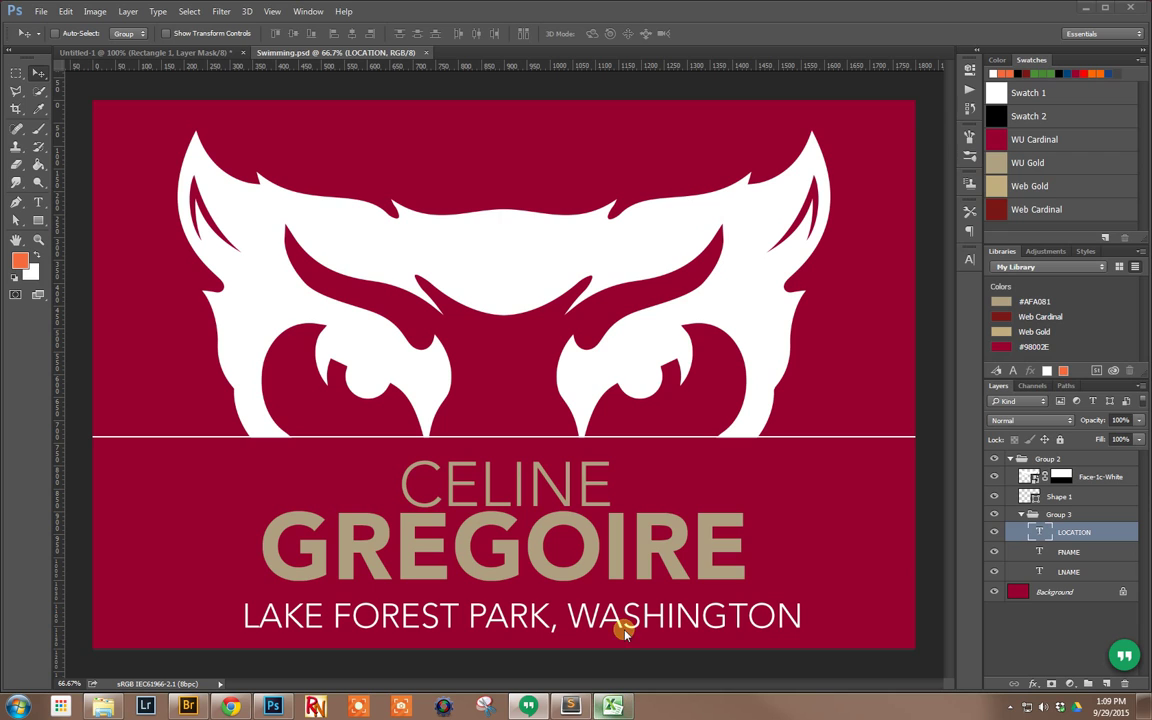
In Excel, check the LNAME, FNAME and LOCATION headers across cells A1:C1 of the roster
click(1083, 9)
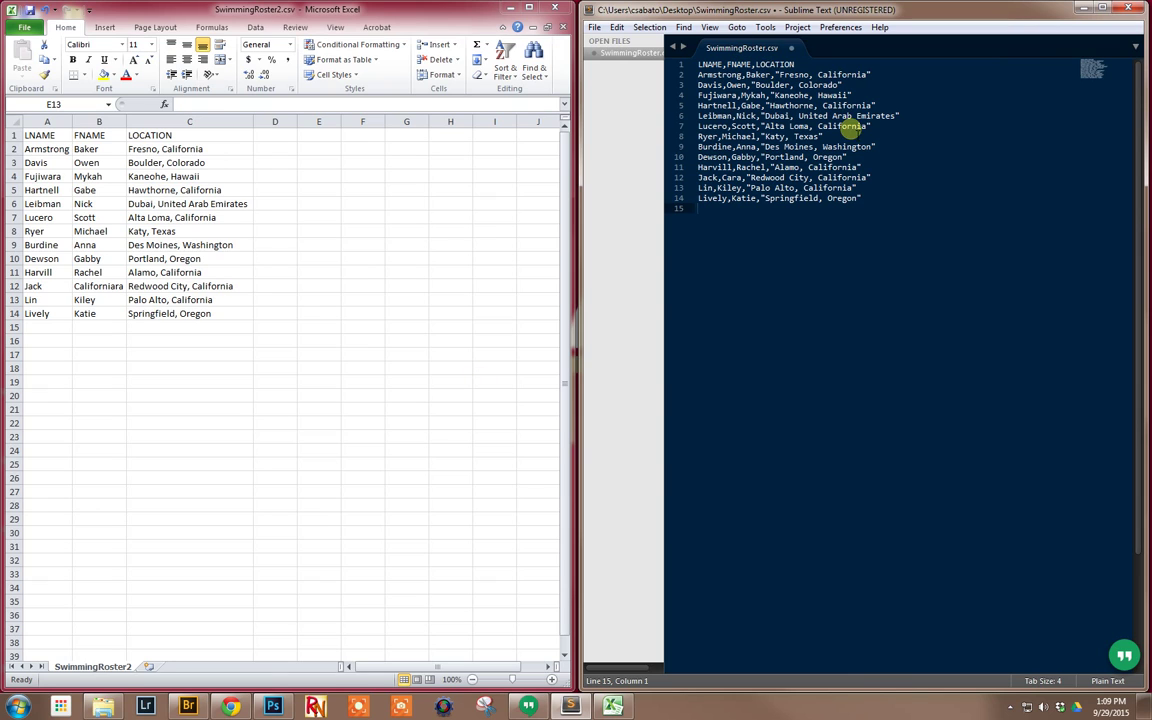
click(41, 135)
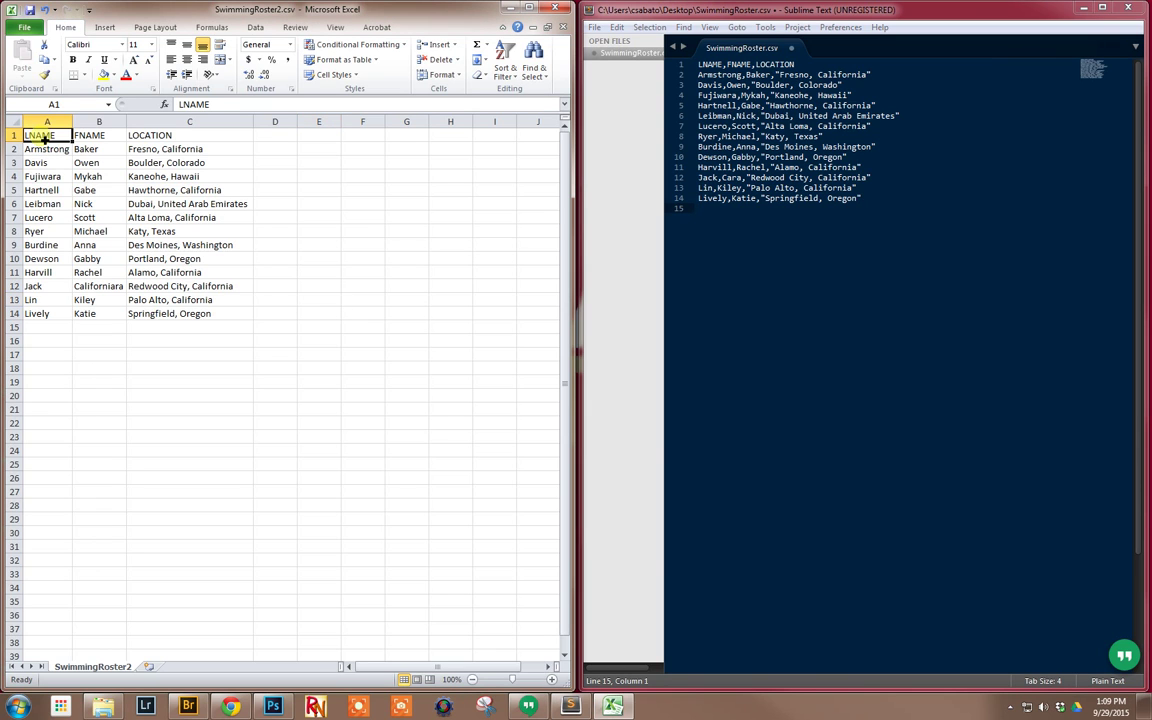
click(90, 135)
click(158, 137)
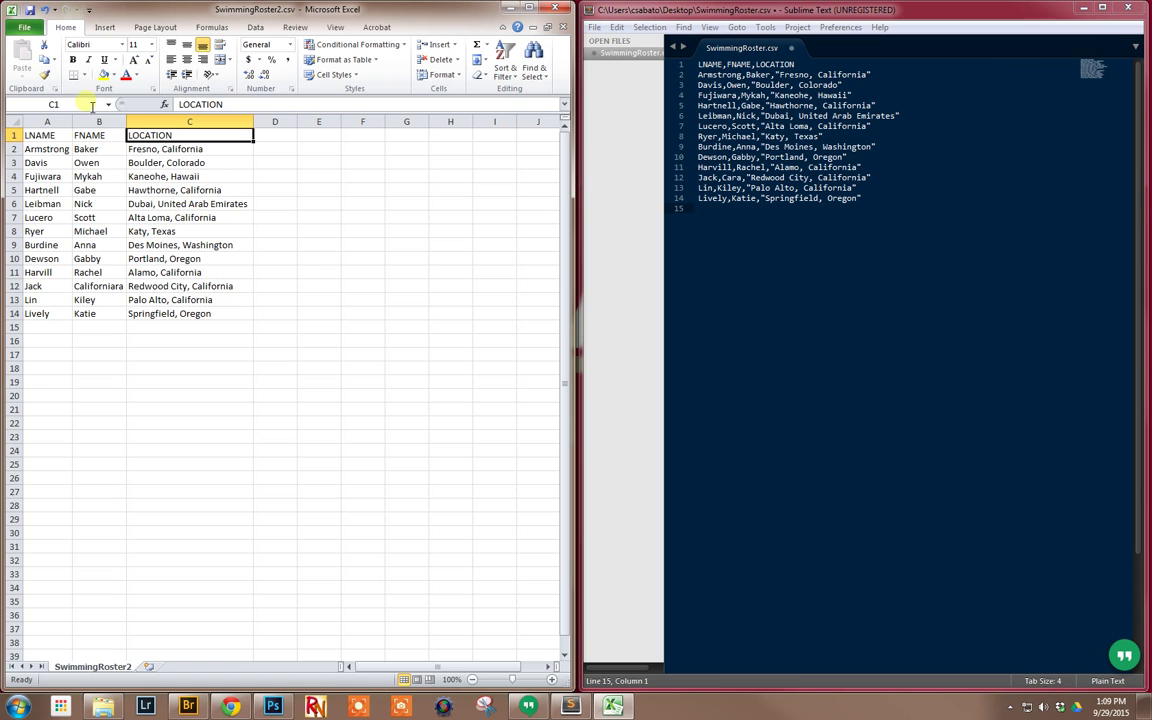
drag(45, 135, 133, 140)
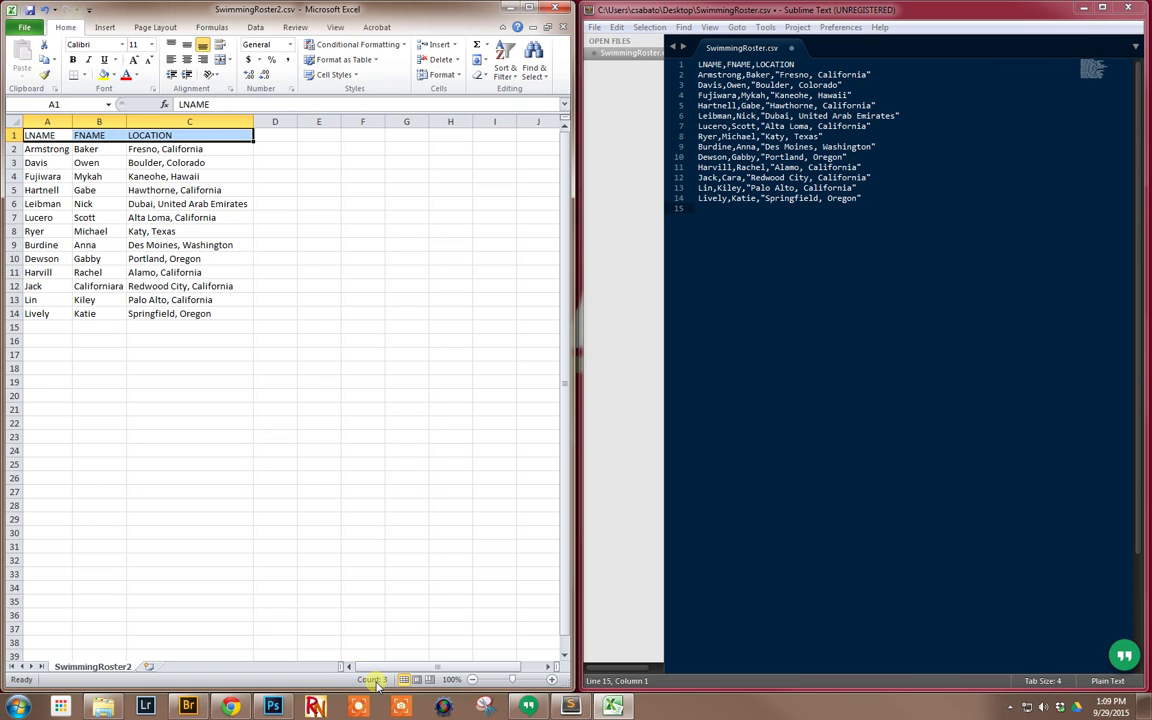
Back in Photoshop, check that the LOCATION layer has a LOCATION text replacement variable
click(276, 708)
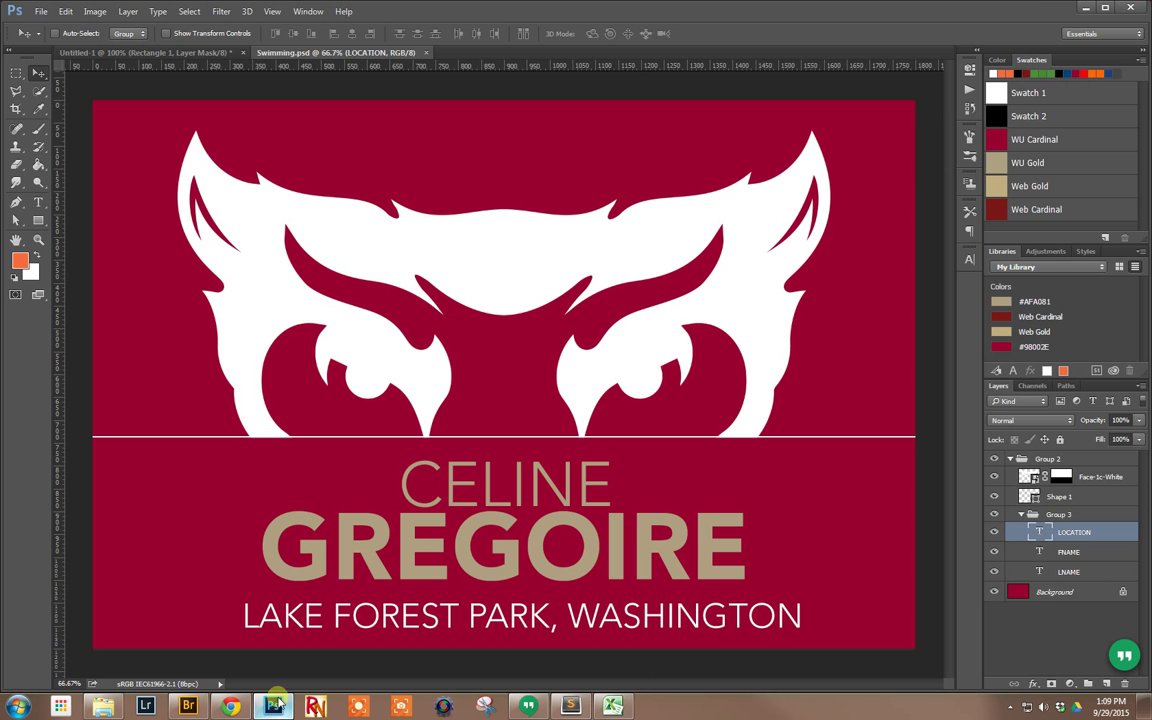
drag(591, 231, 970, 475)
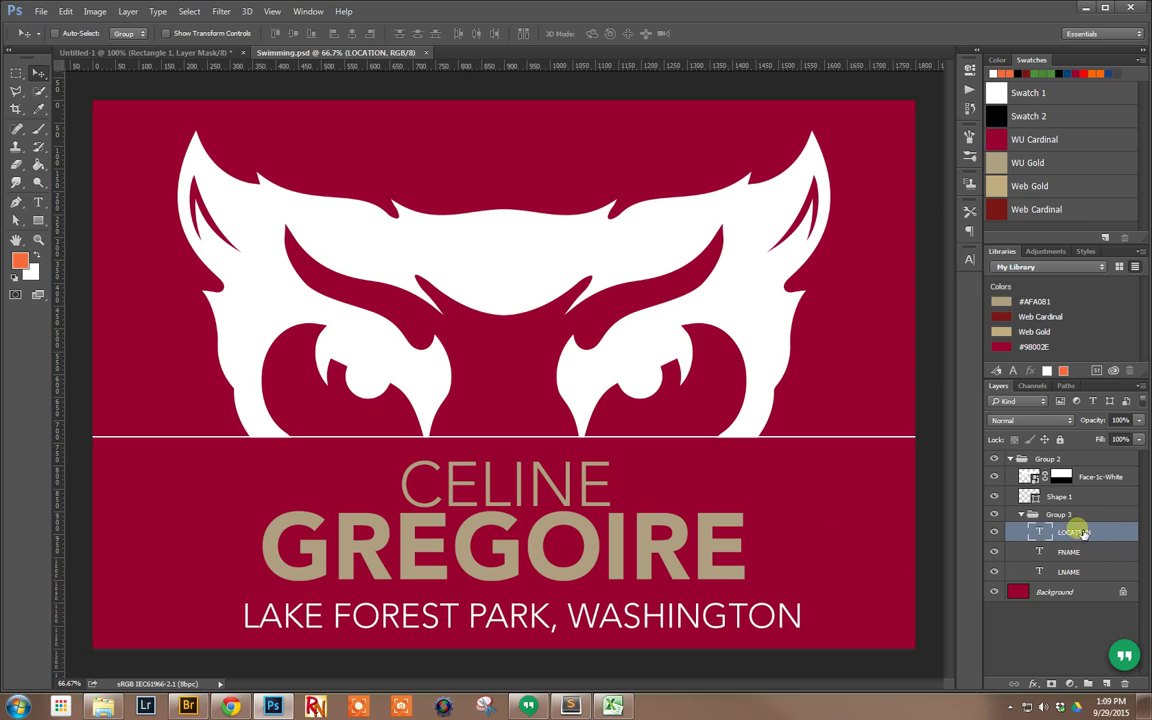
click(96, 13)
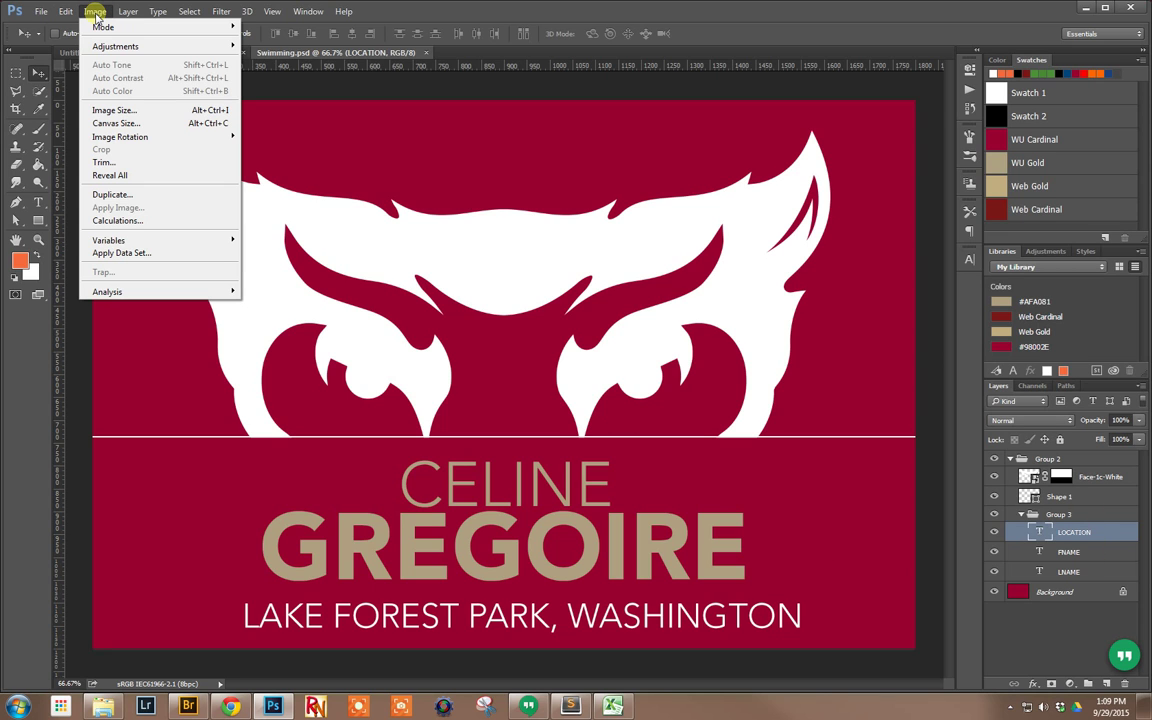
mouse_move(120, 240)
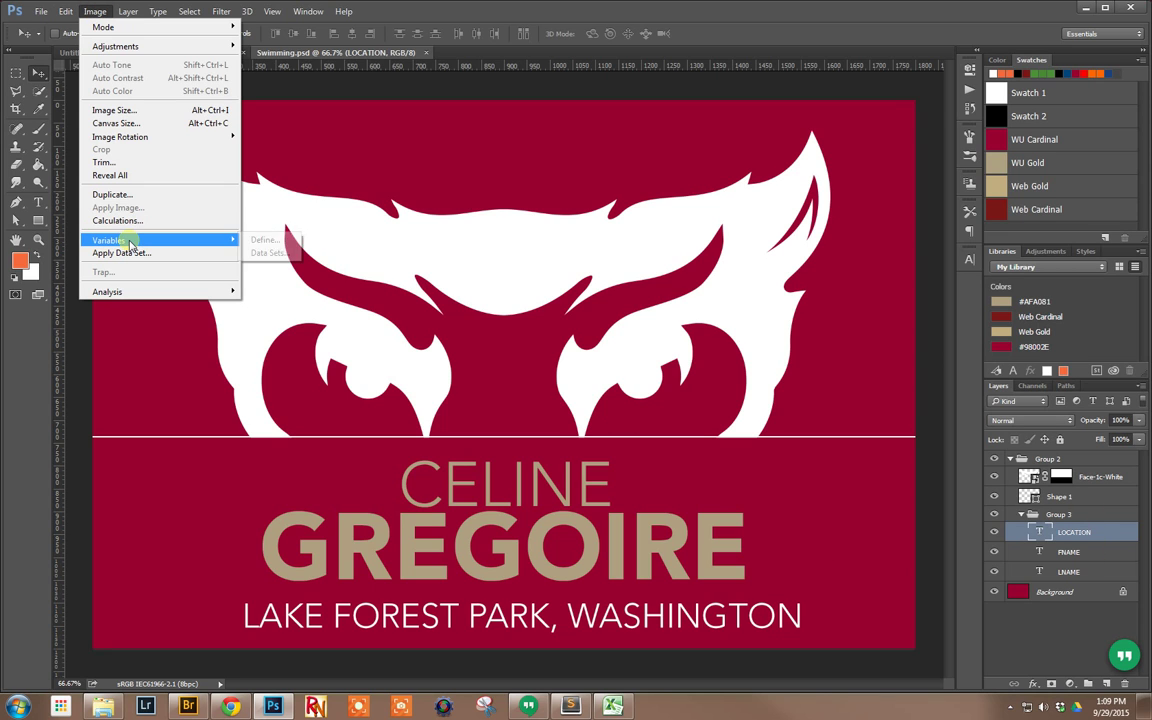
click(255, 241)
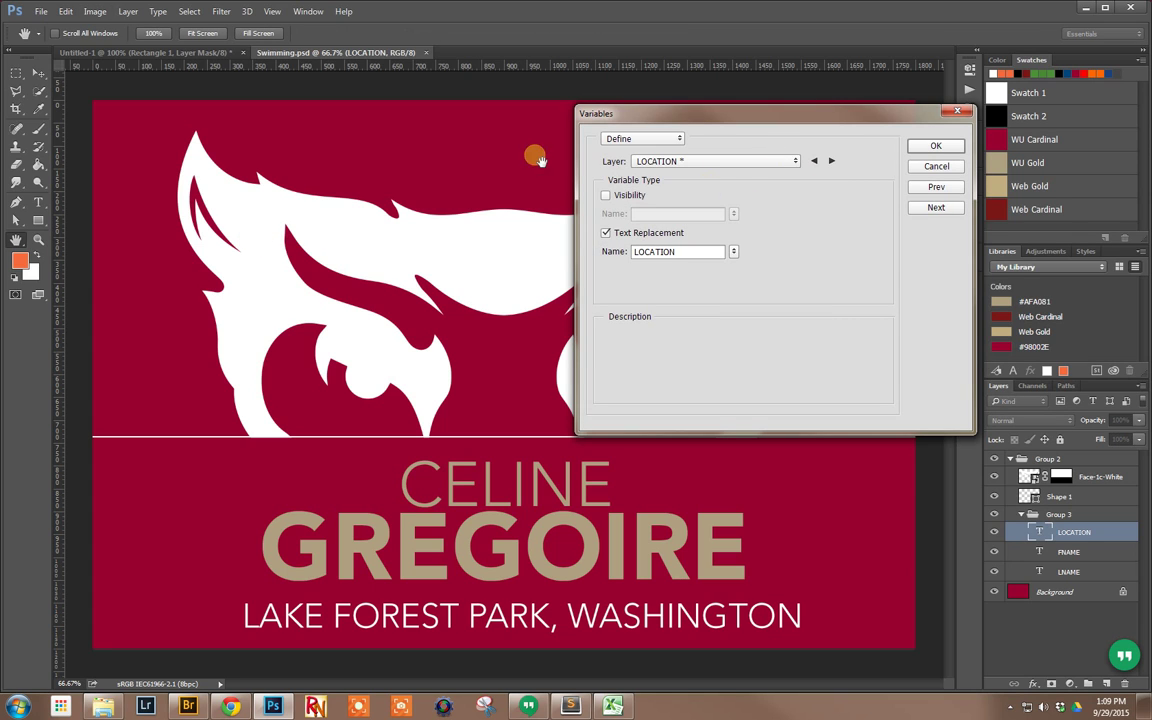
click(777, 163)
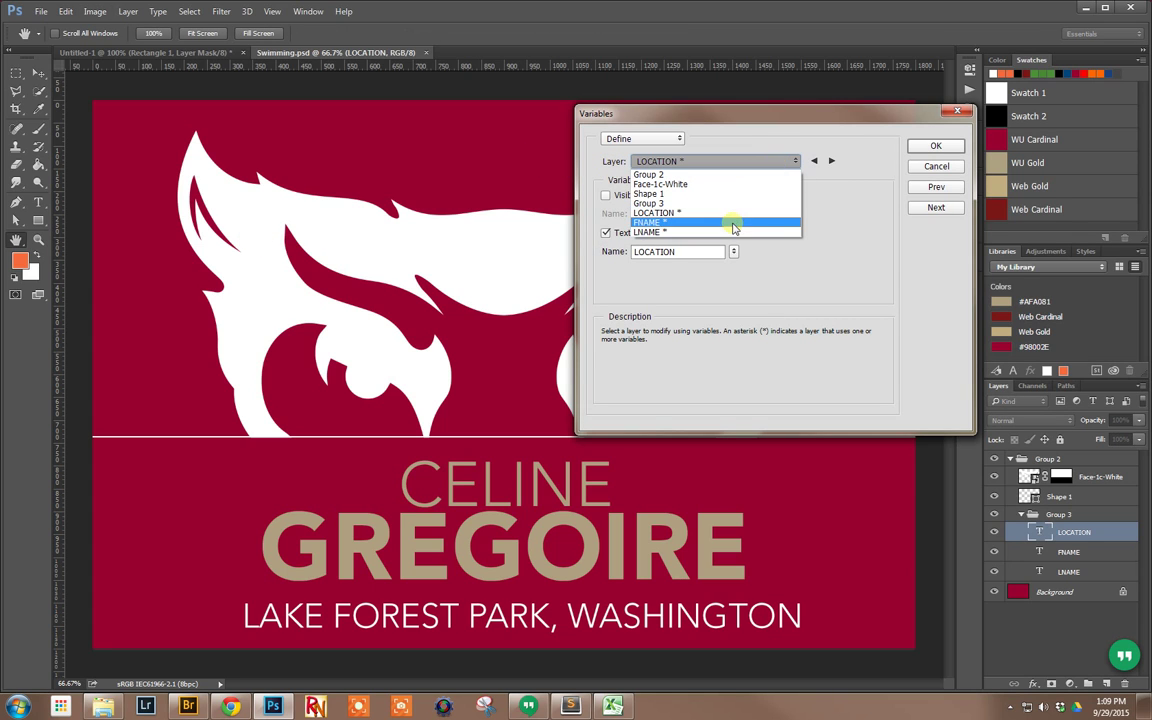
click(660, 214)
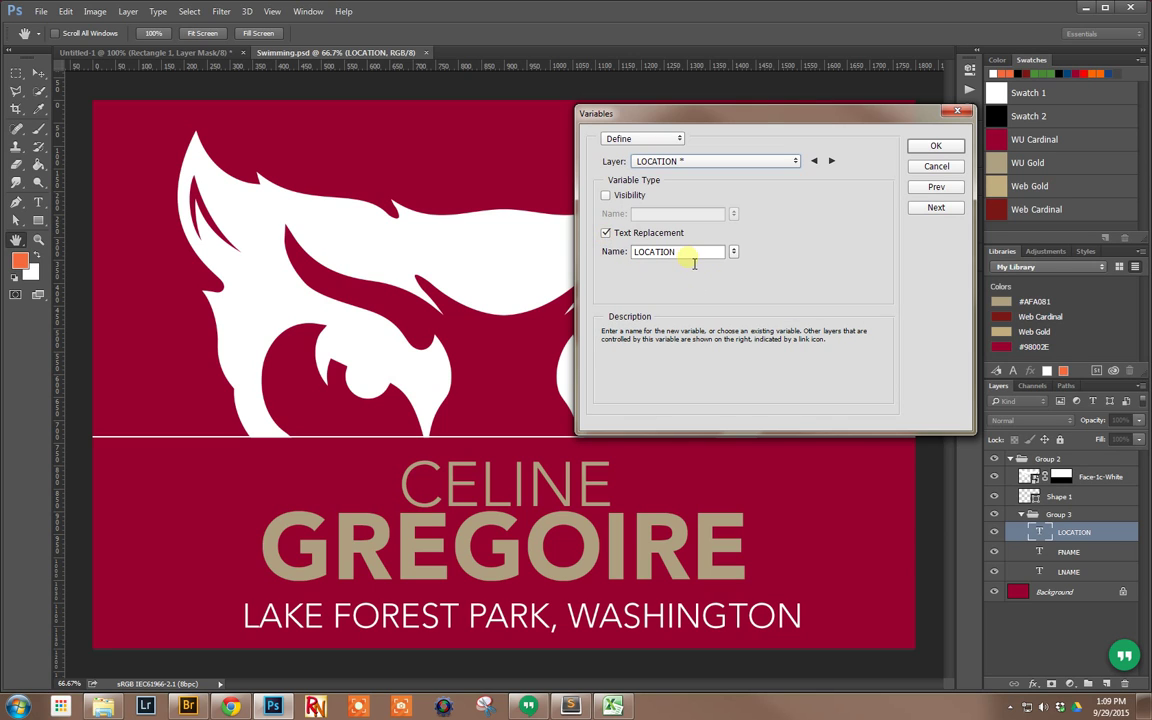
Check that the FNAME and LNAME layers carry matching text variables, then accept the definitions
click(740, 162)
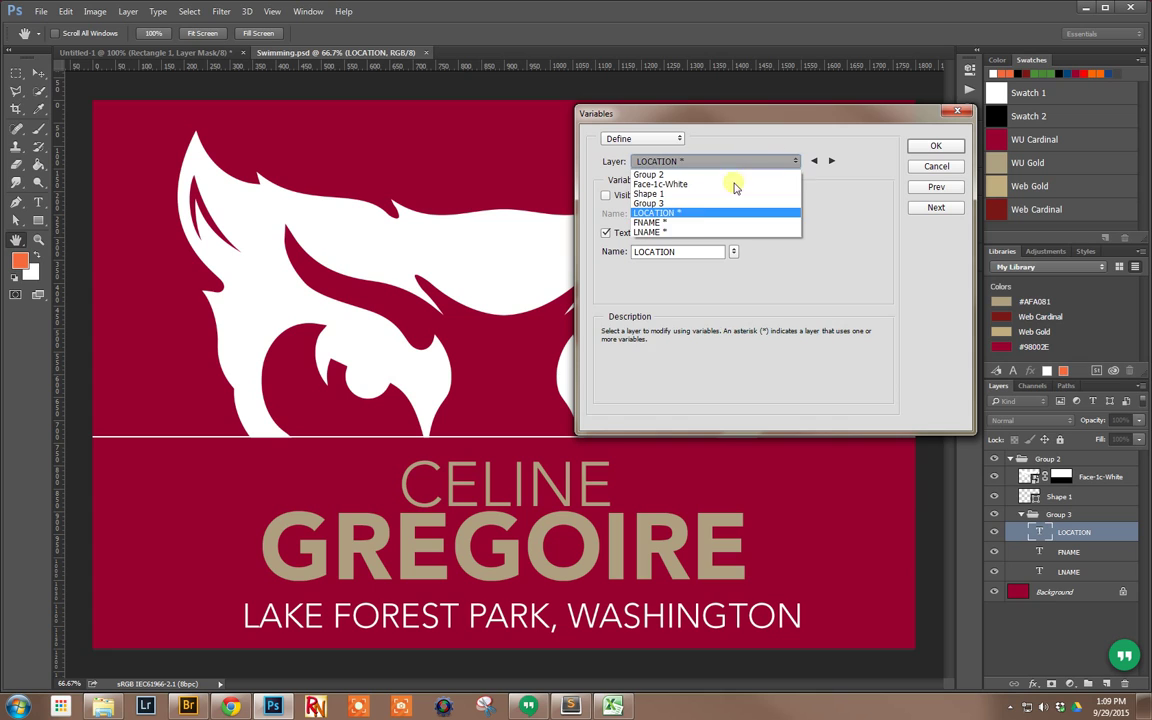
click(681, 221)
click(675, 161)
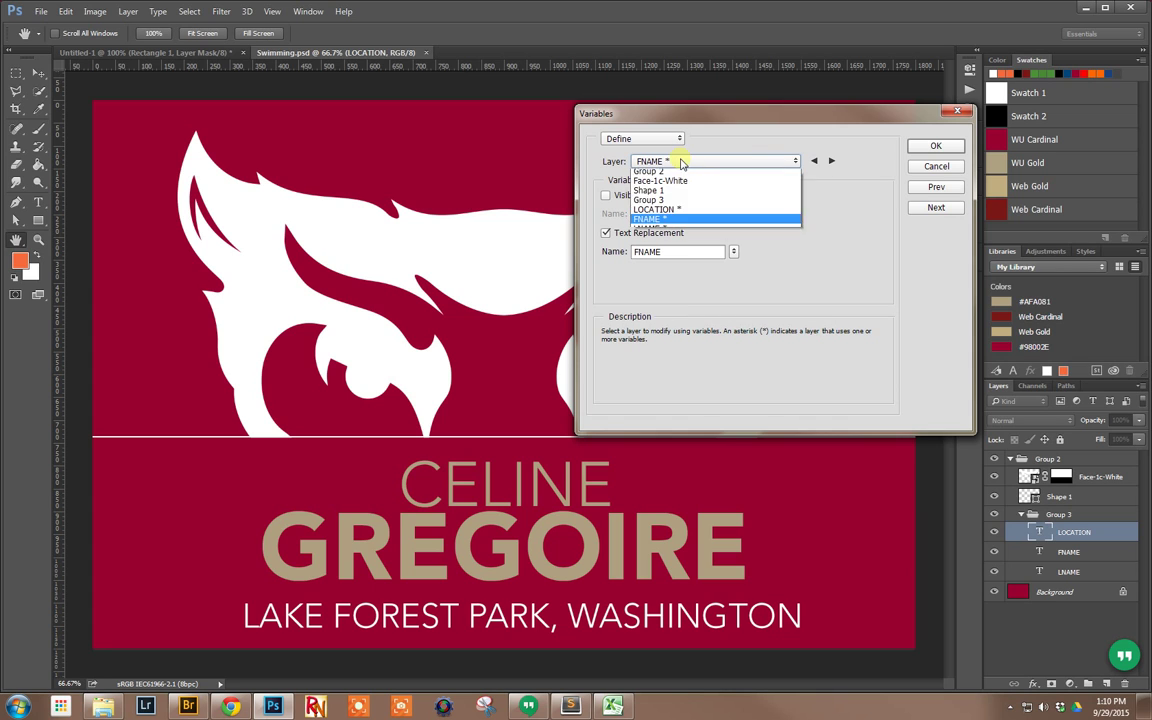
click(665, 227)
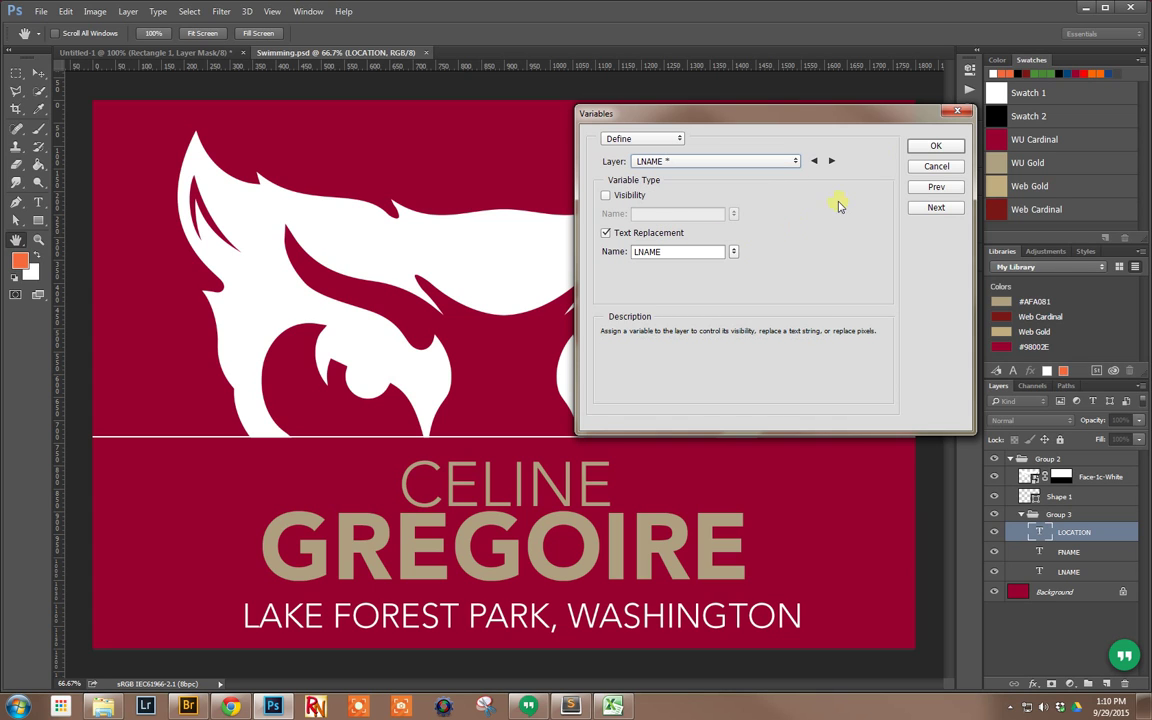
click(934, 147)
key(v)
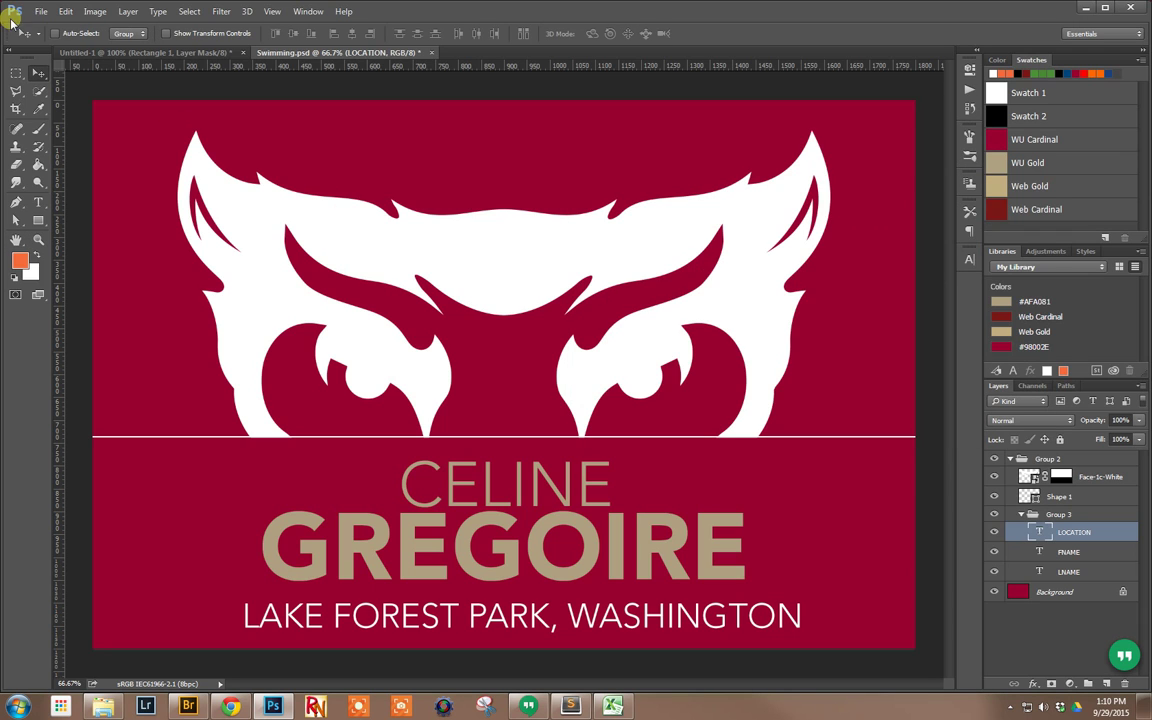
Choose SwimmingRoster.csv on the Desktop, with CSV files shown, as the data set import file
click(93, 12)
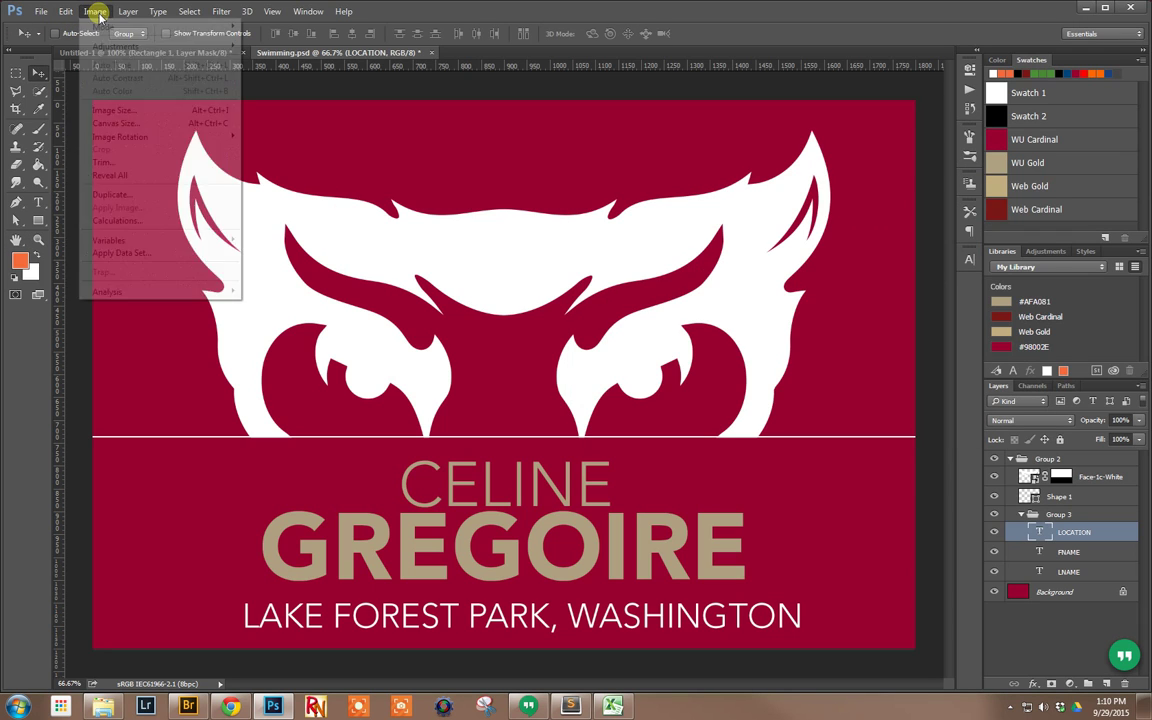
click(112, 243)
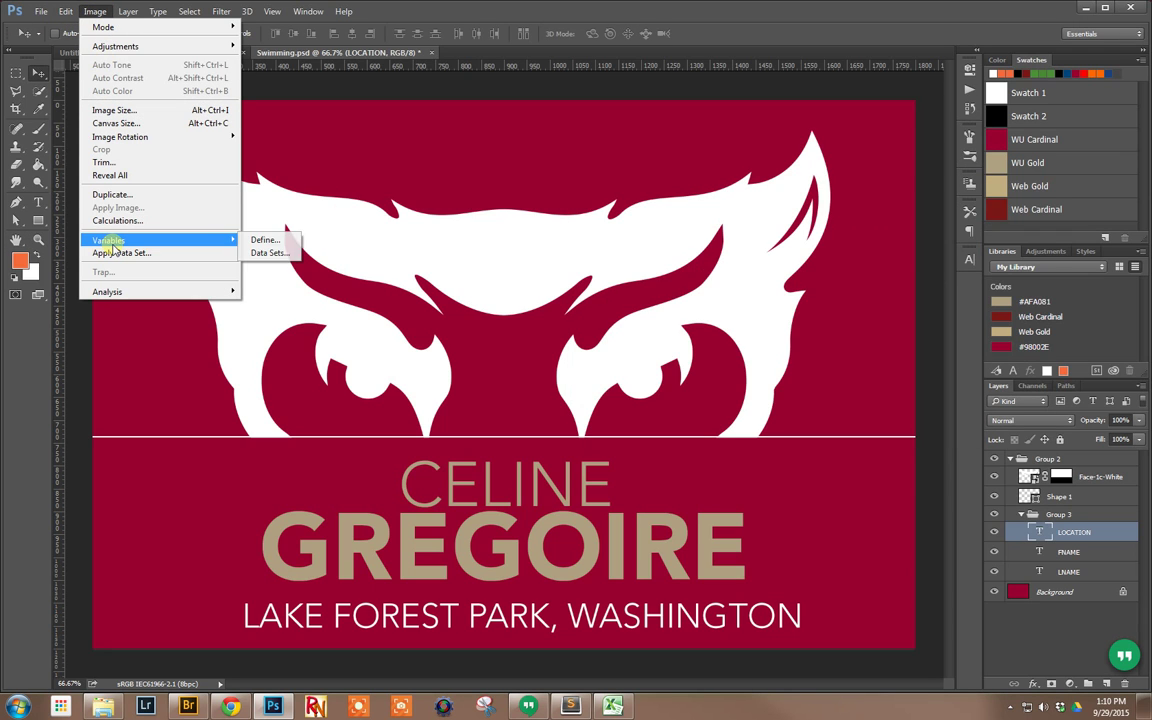
click(268, 252)
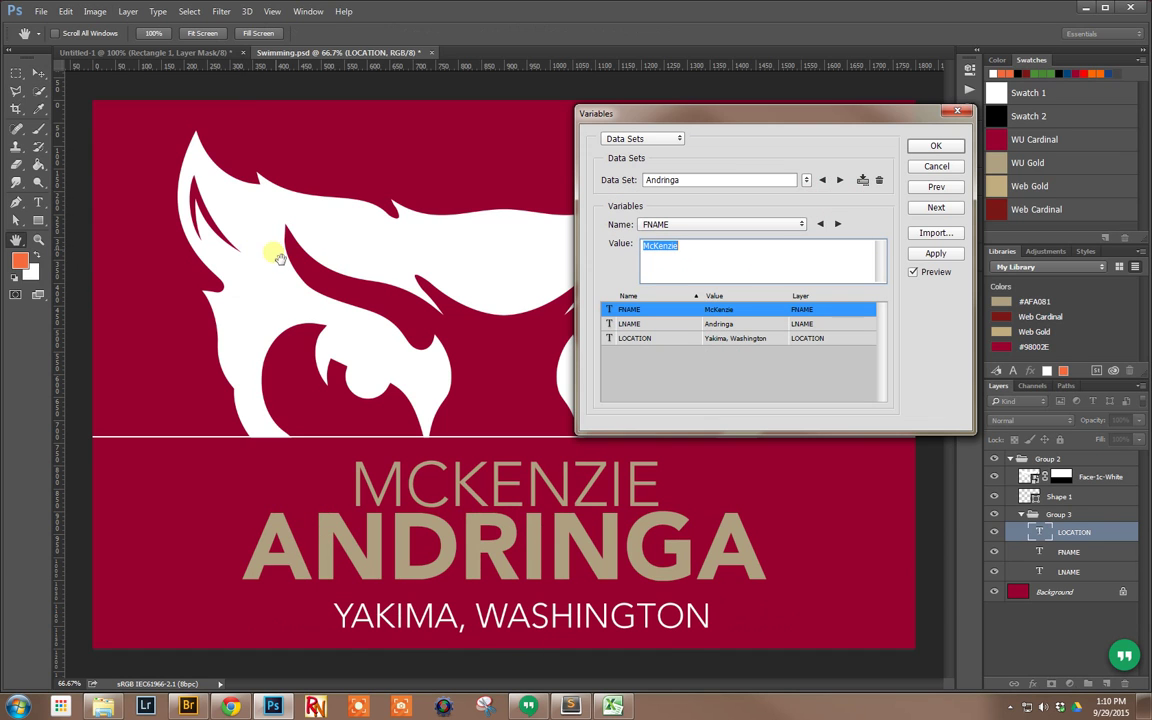
click(936, 234)
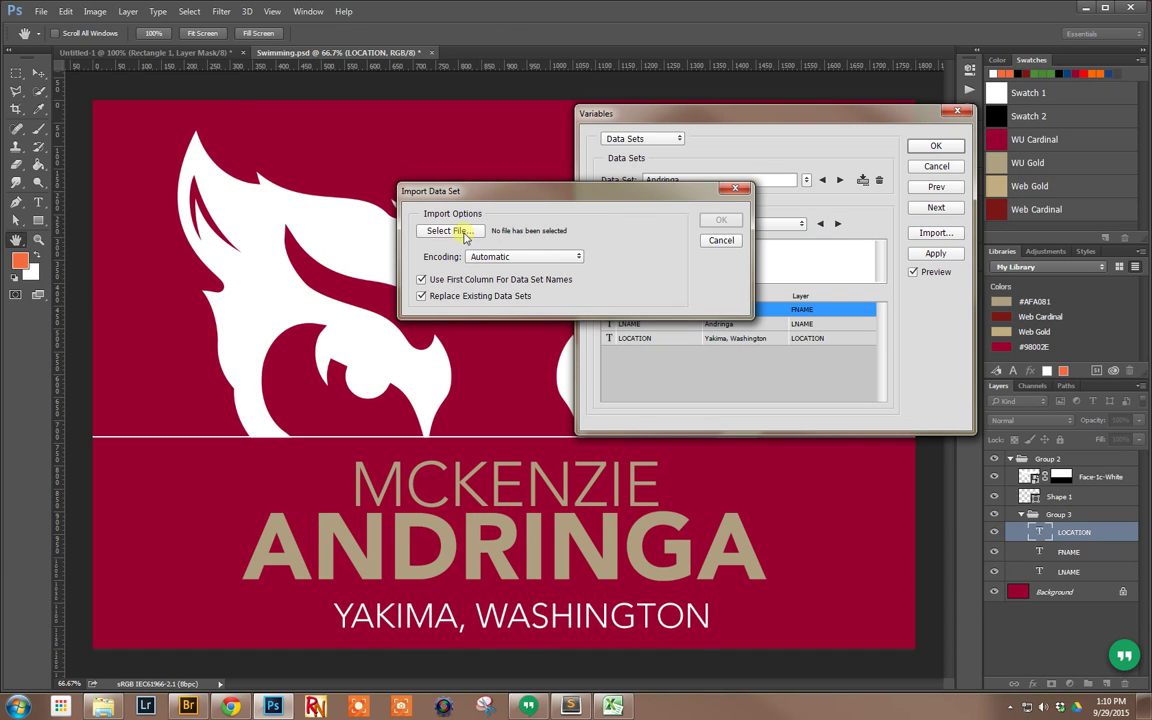
click(452, 232)
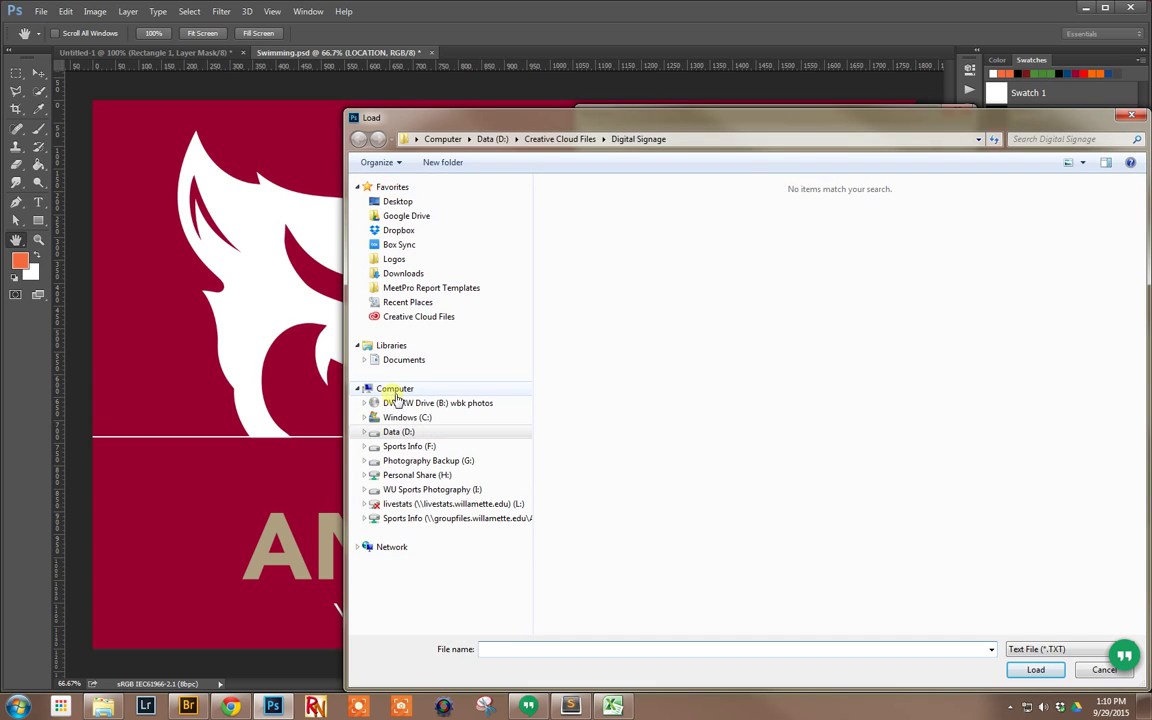
click(395, 201)
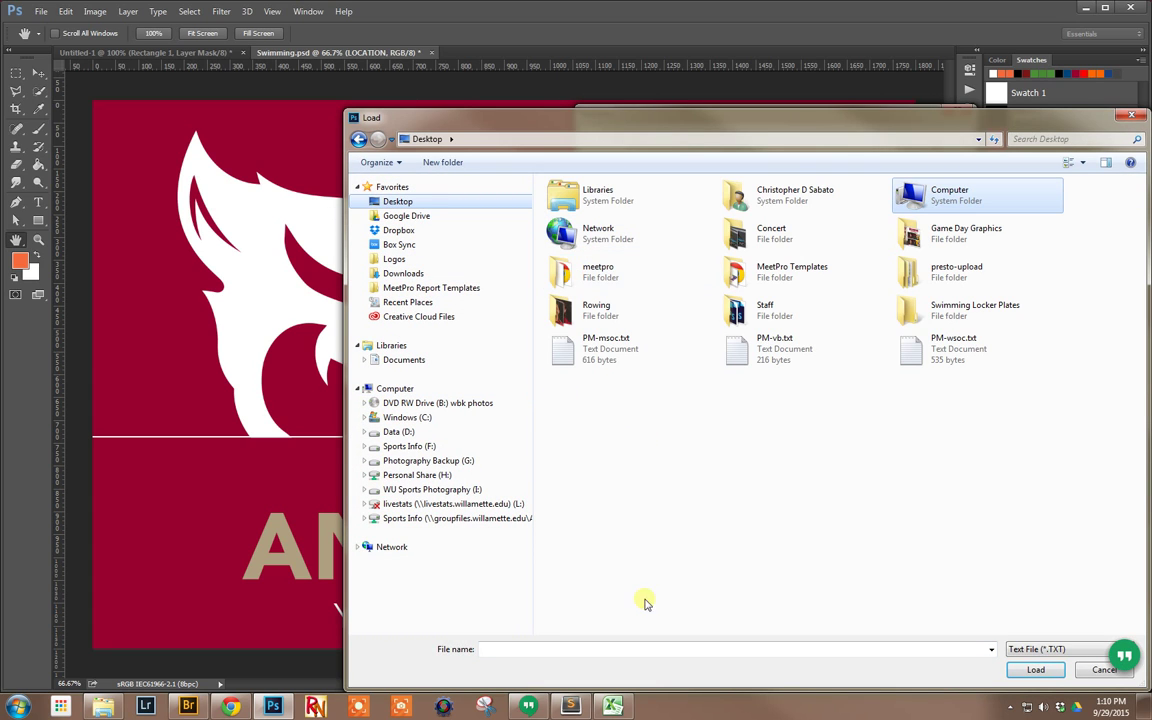
click(1045, 650)
click(1040, 675)
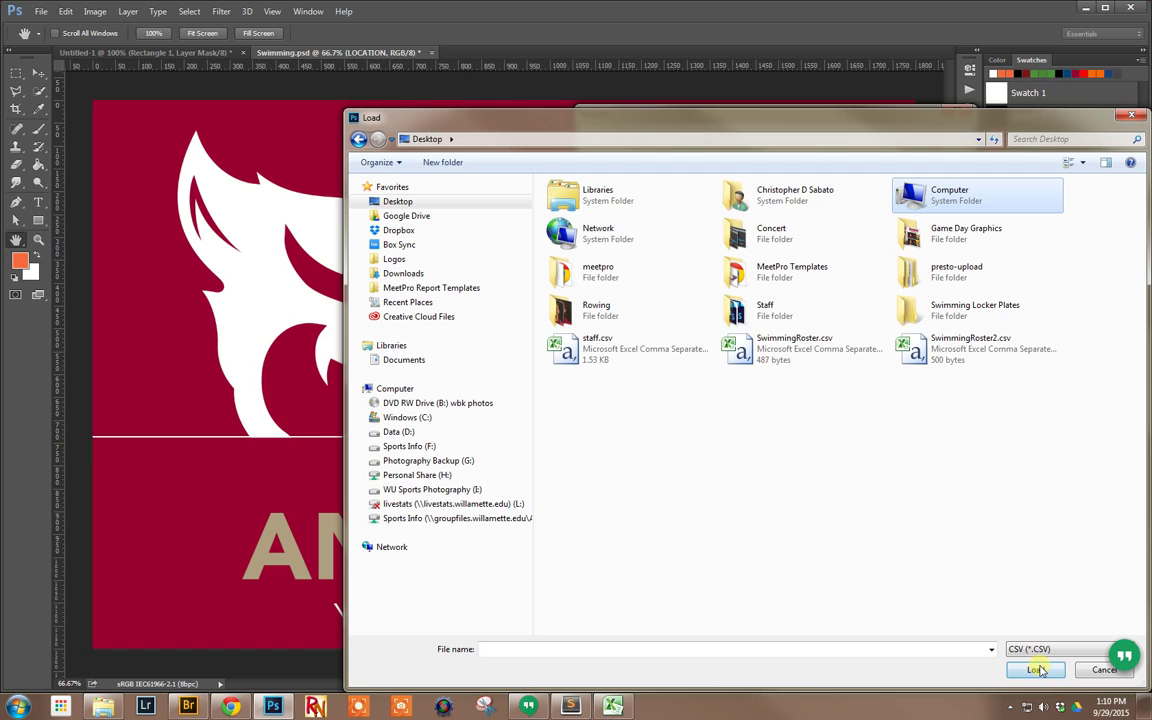
click(789, 358)
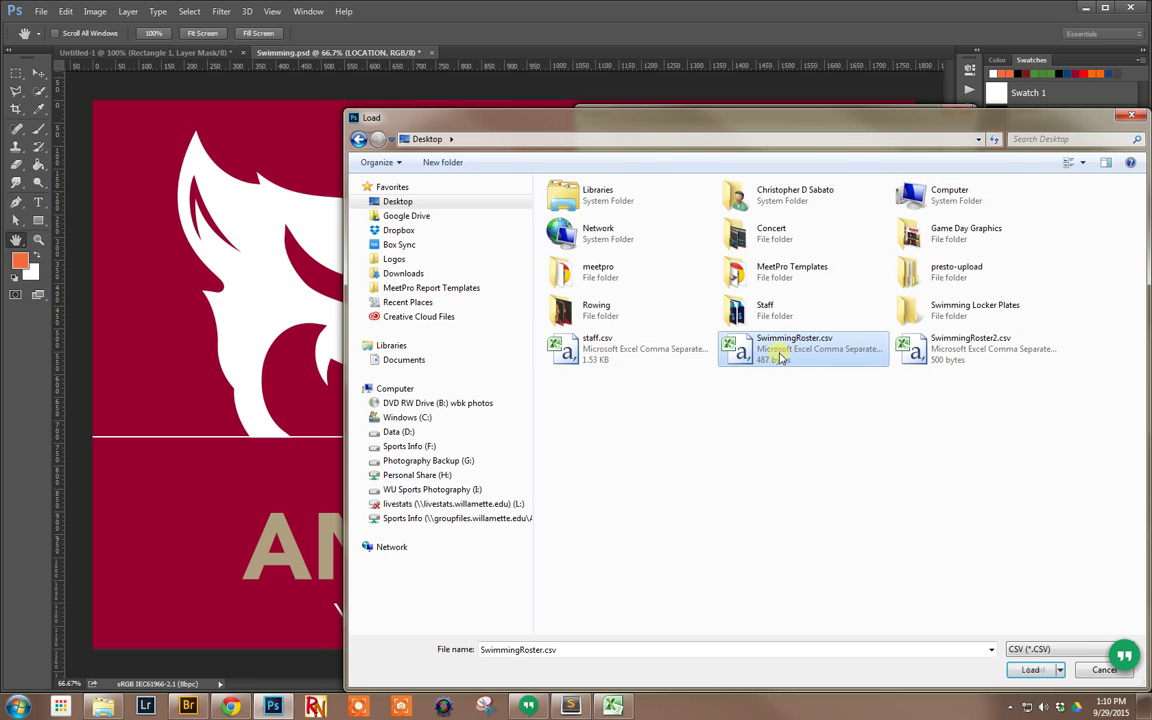
double_click(780, 358)
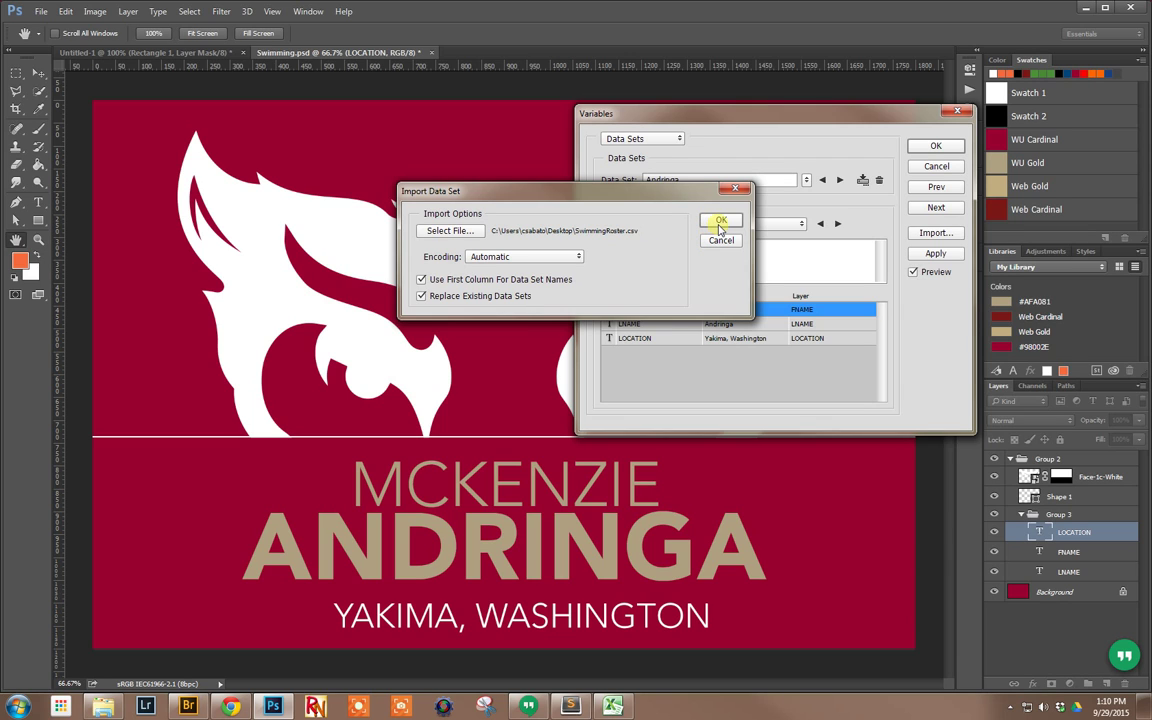
Import the roster data sets and apply the Armstrong record to the nameplate
click(720, 222)
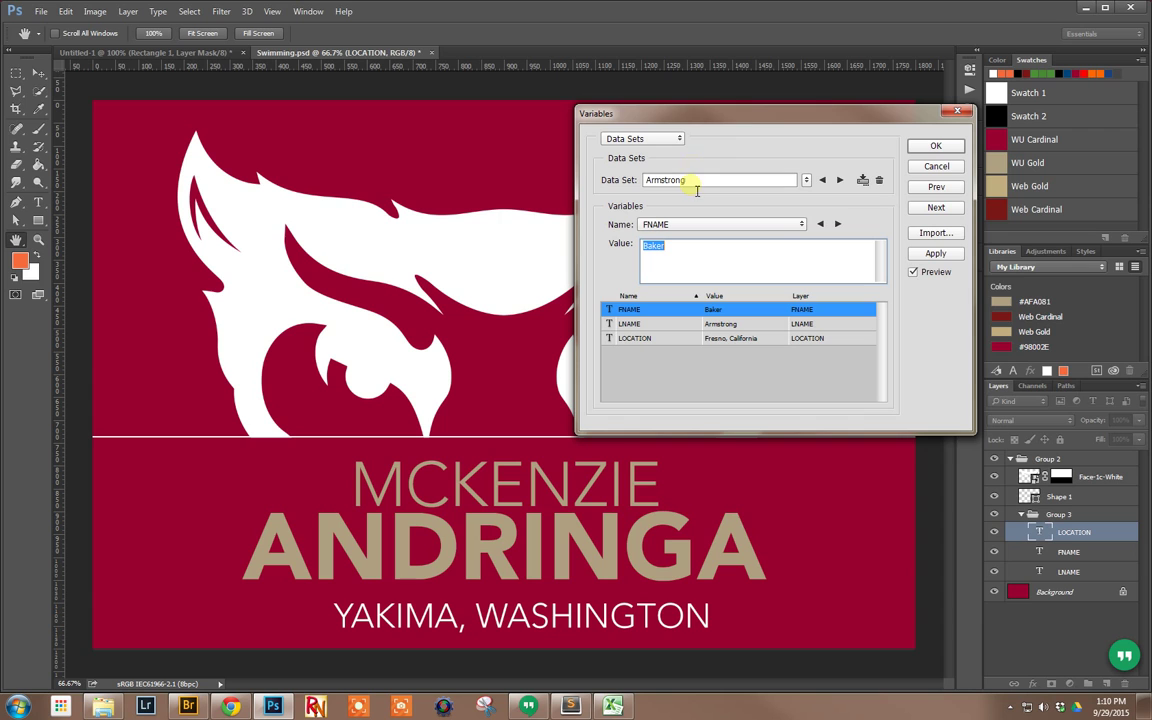
drag(740, 106, 781, 80)
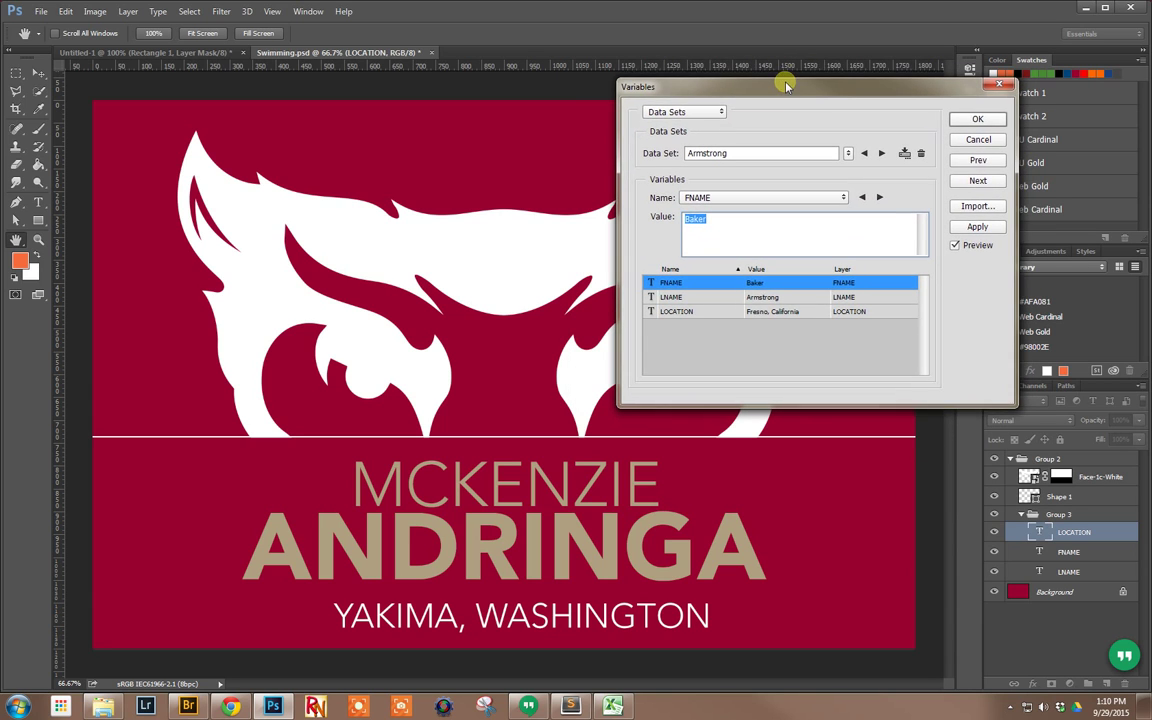
click(977, 226)
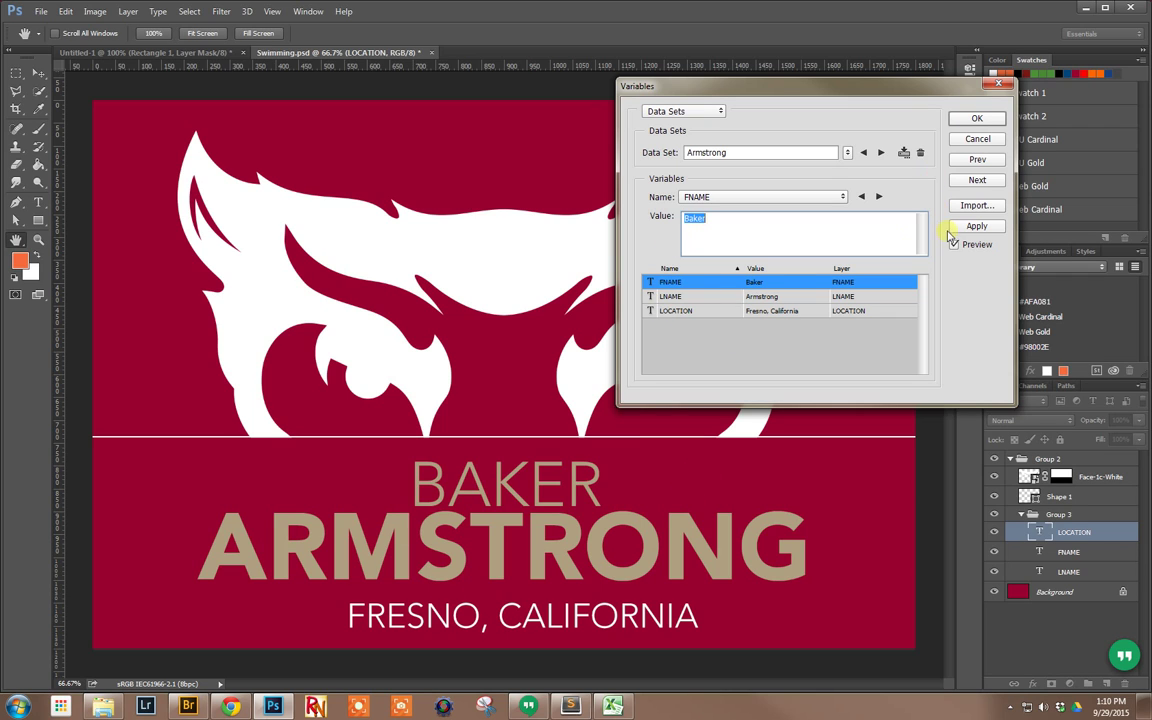
Step through the Armstrong record's LNAME, FNAME and LOCATION values, then close Variables with OK
click(879, 196)
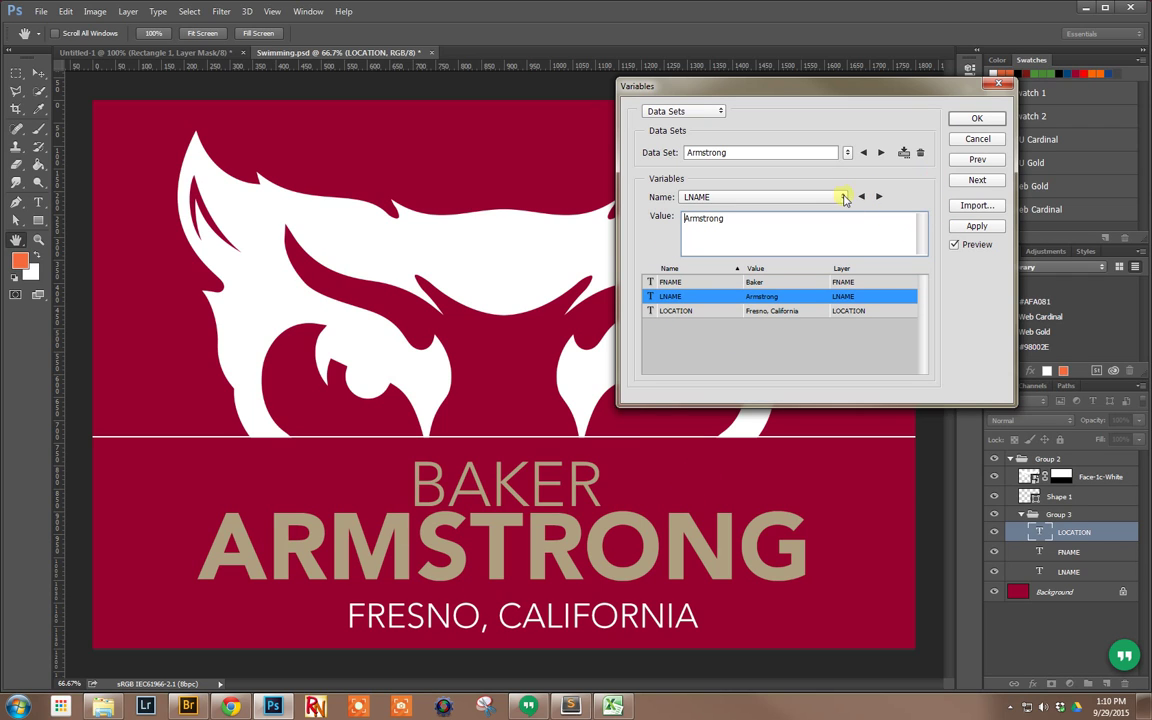
click(879, 197)
click(879, 197)
click(879, 197)
click(879, 197)
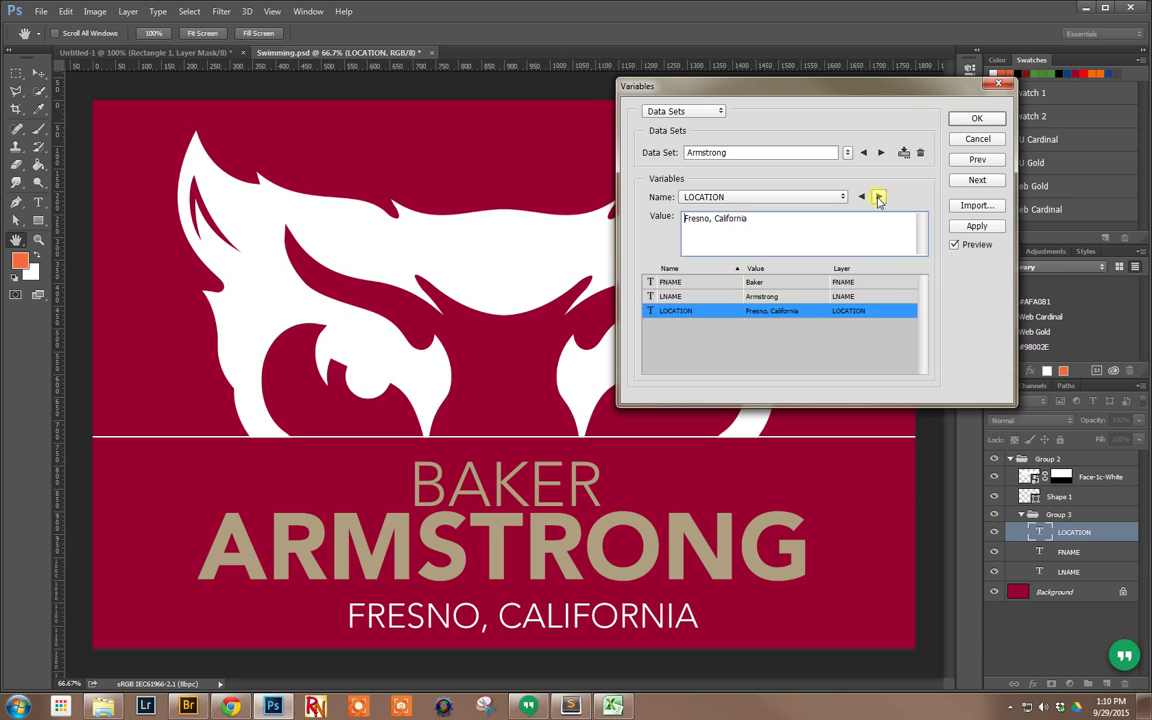
click(879, 197)
click(879, 197)
click(965, 229)
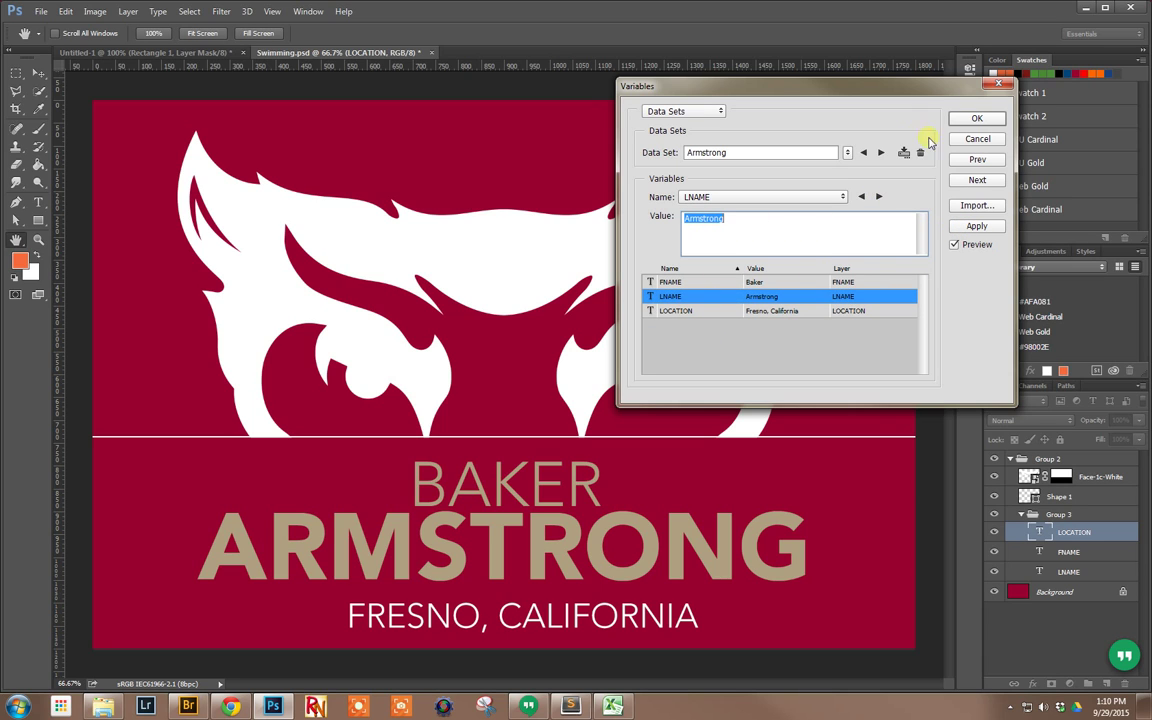
click(975, 120)
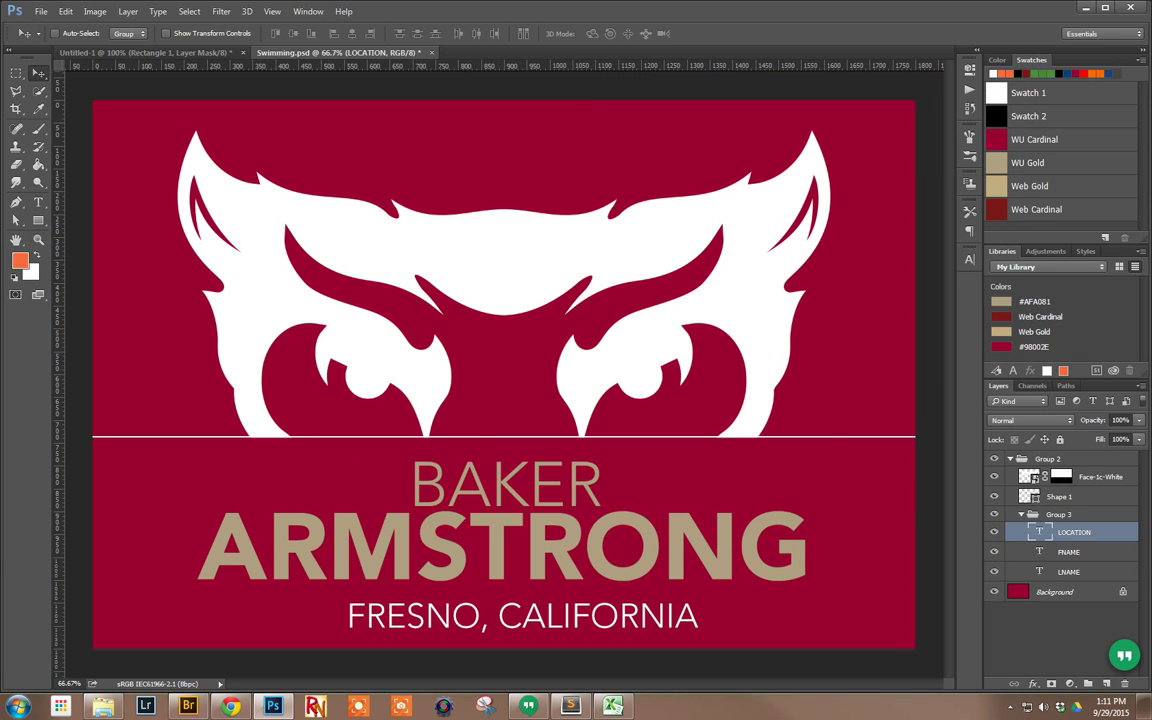
Bring up the Export Data Sets as Files dialog from the File > Export menu
click(45, 12)
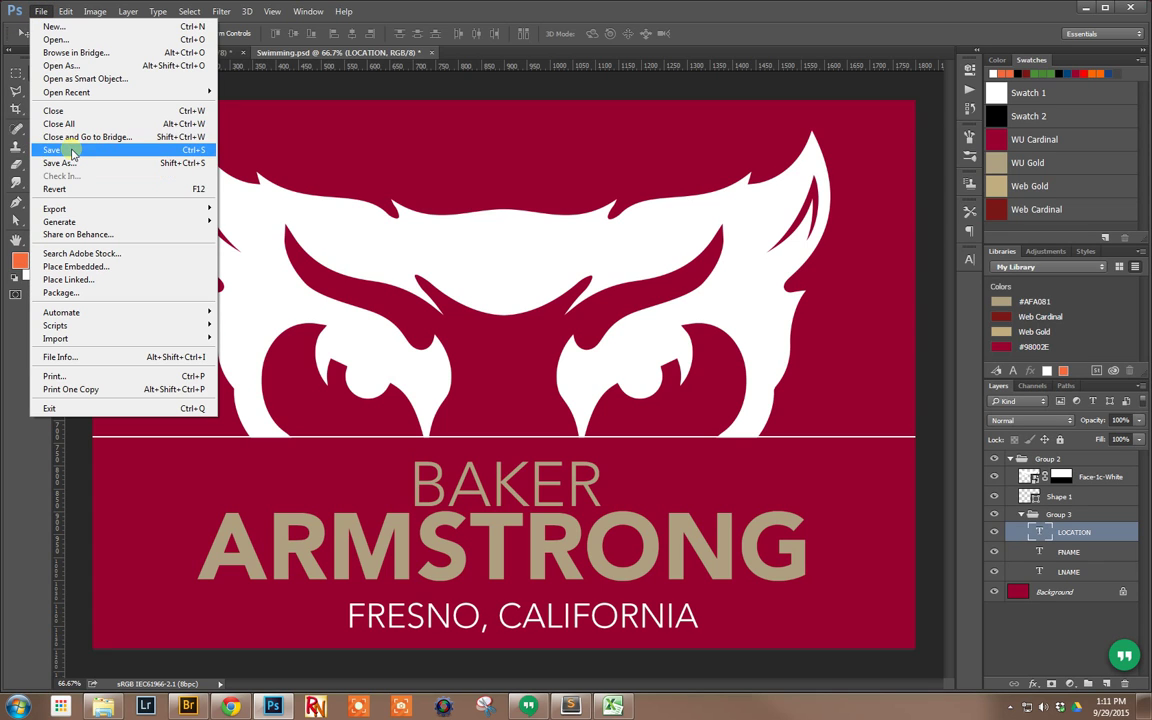
mouse_move(78, 209)
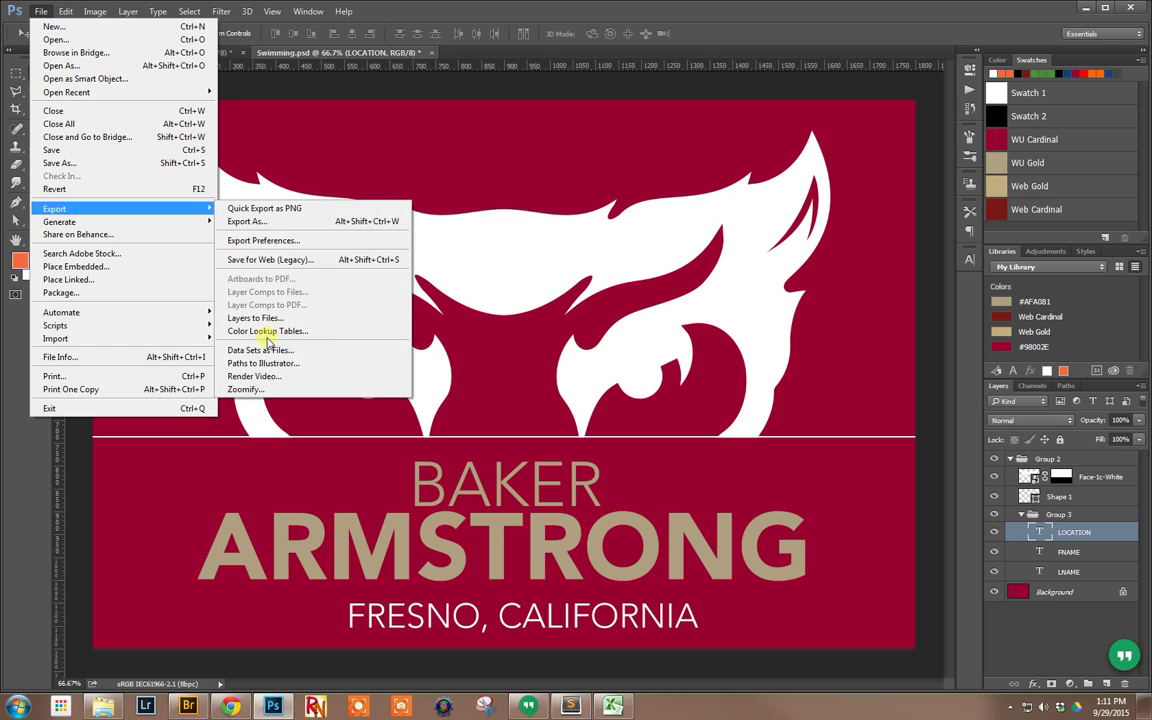
click(270, 352)
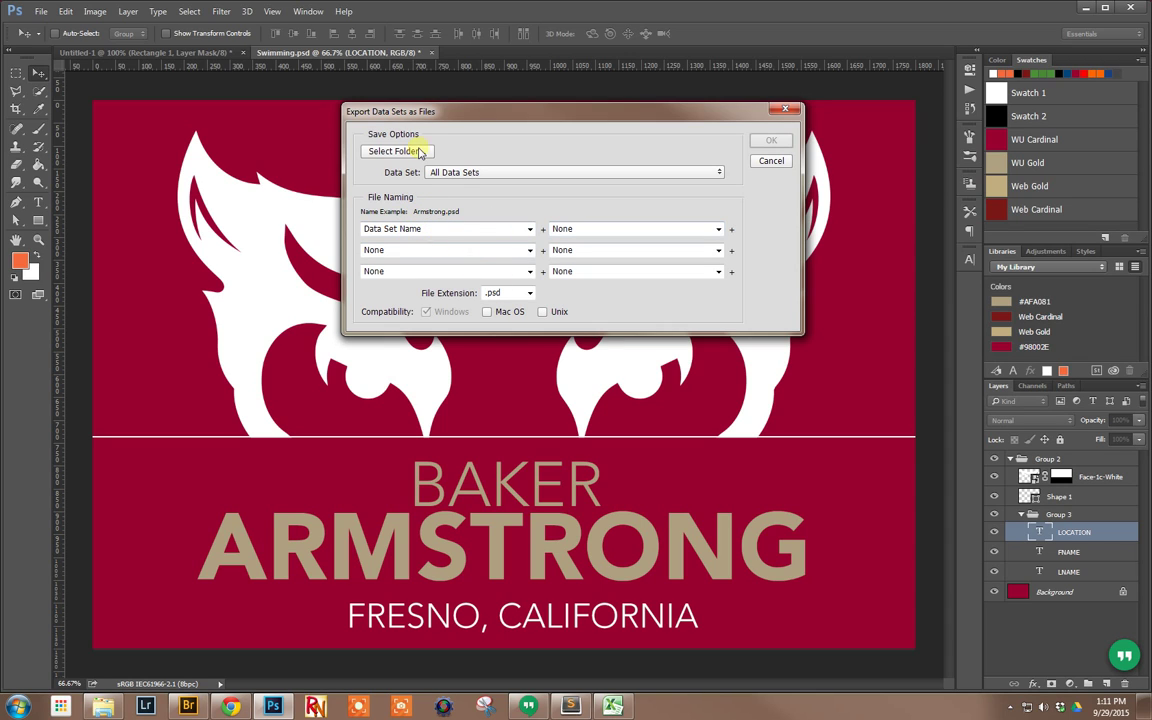
Keep the lowercase .psd extension and set the Desktop's Swimming Locker Plates folder as destination
click(530, 293)
click(748, 202)
click(392, 152)
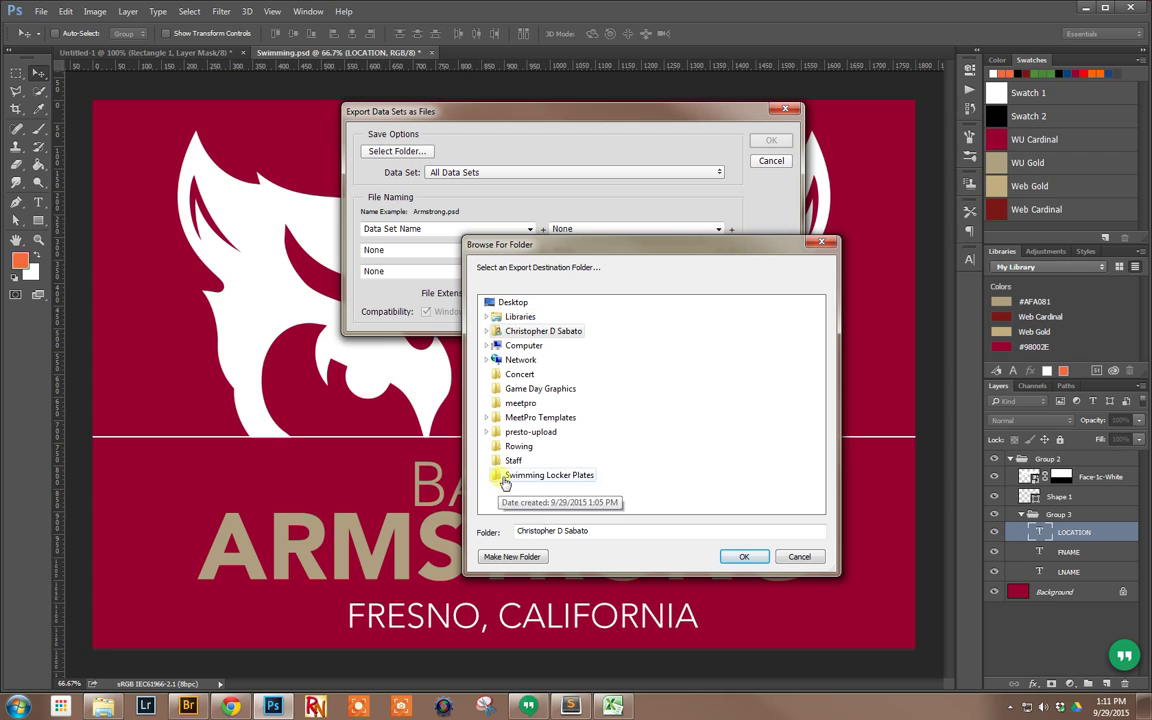
click(551, 478)
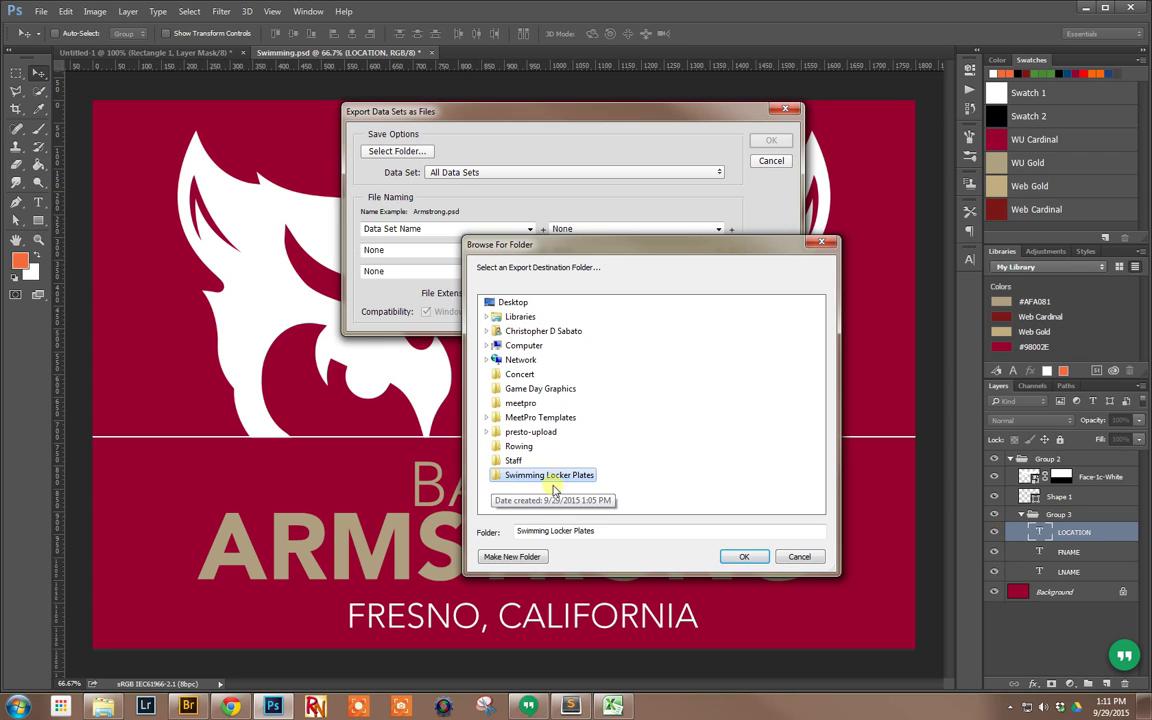
click(742, 556)
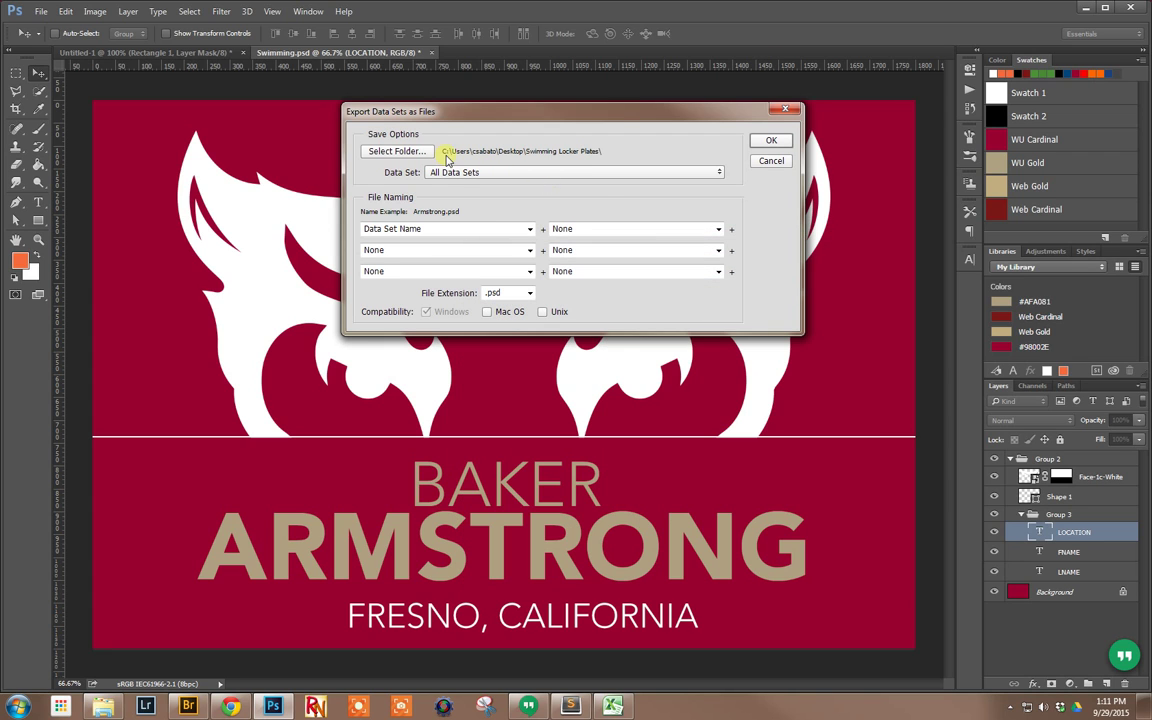
Export All Data Sets as PSD files named by data set
click(672, 176)
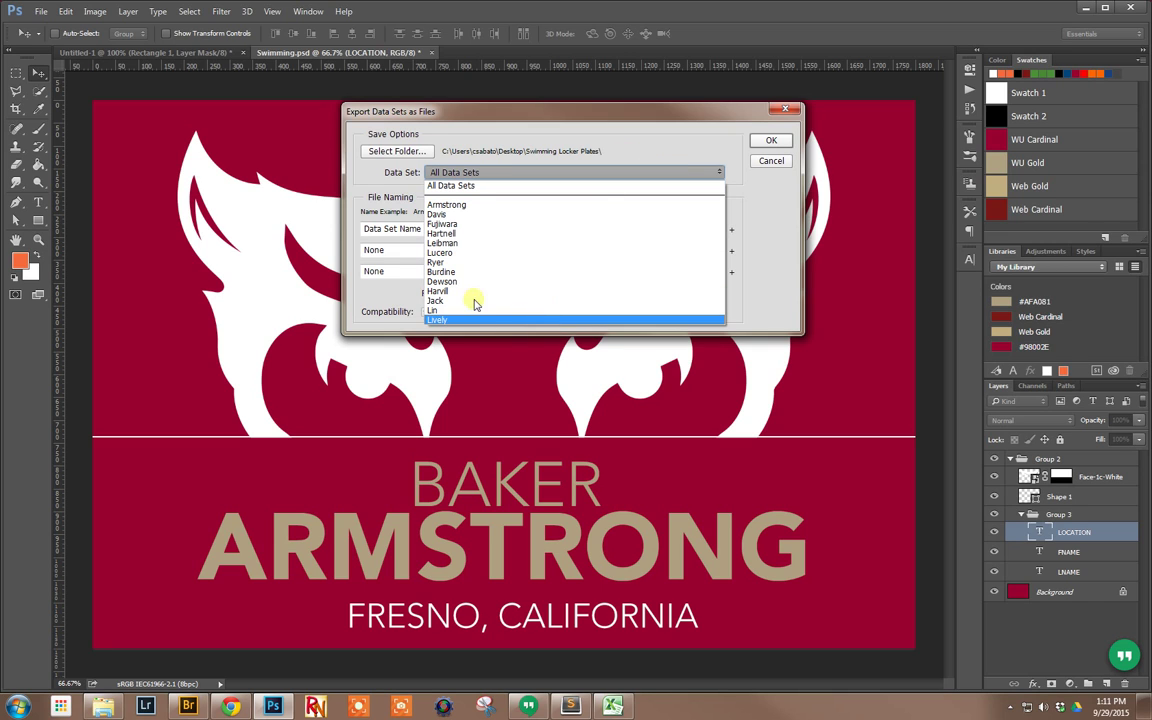
click(609, 153)
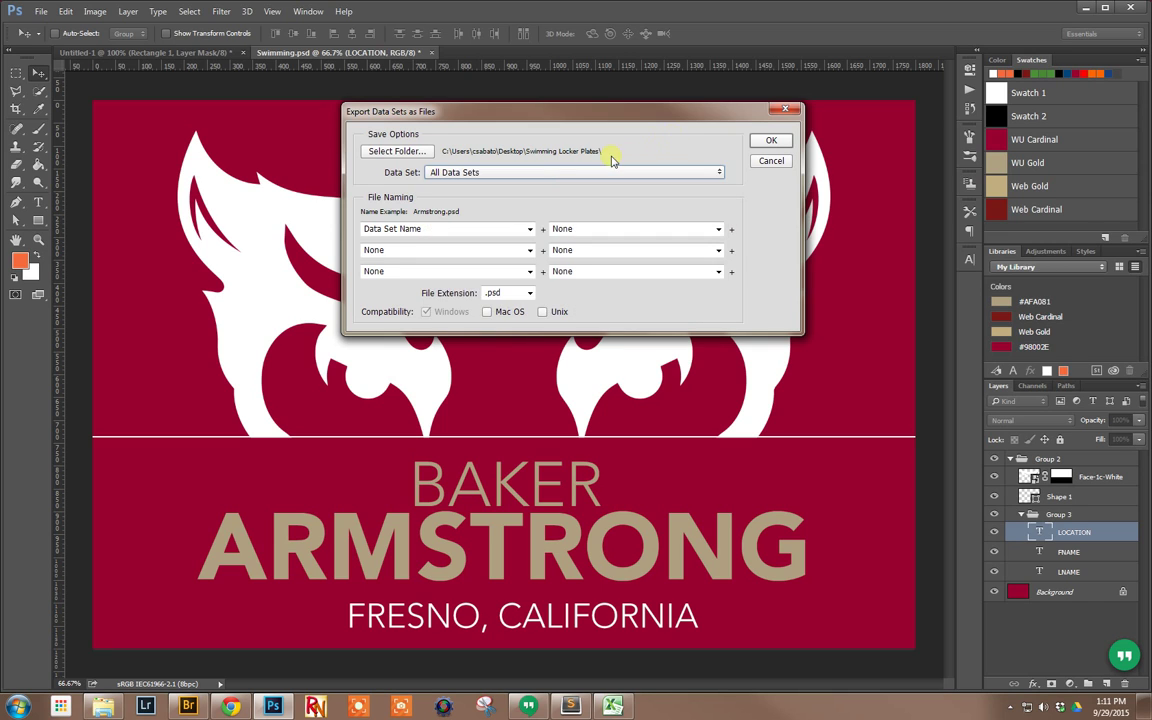
click(768, 140)
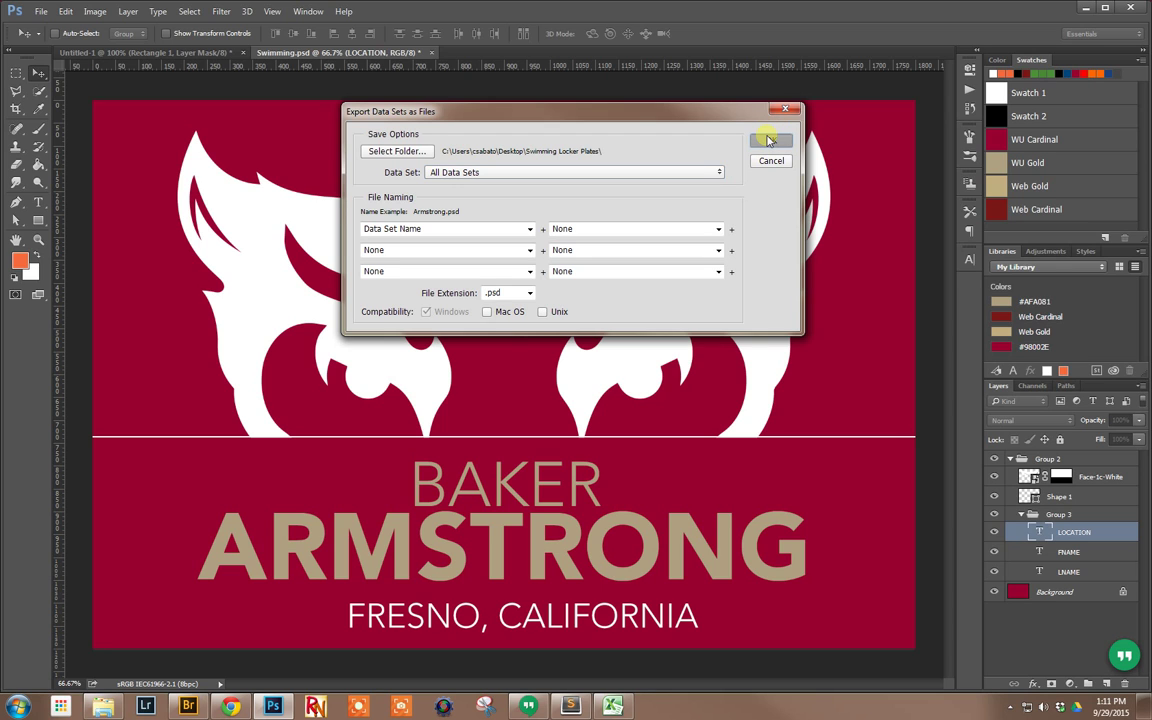
click(769, 139)
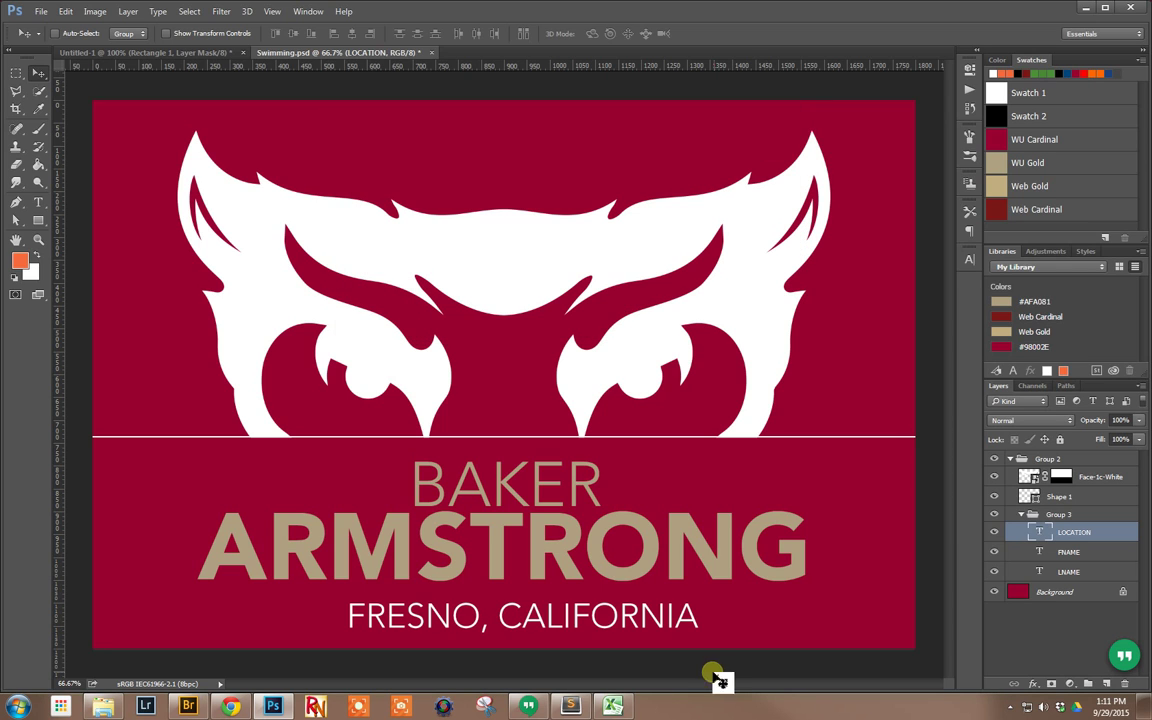
mouse_move(188, 712)
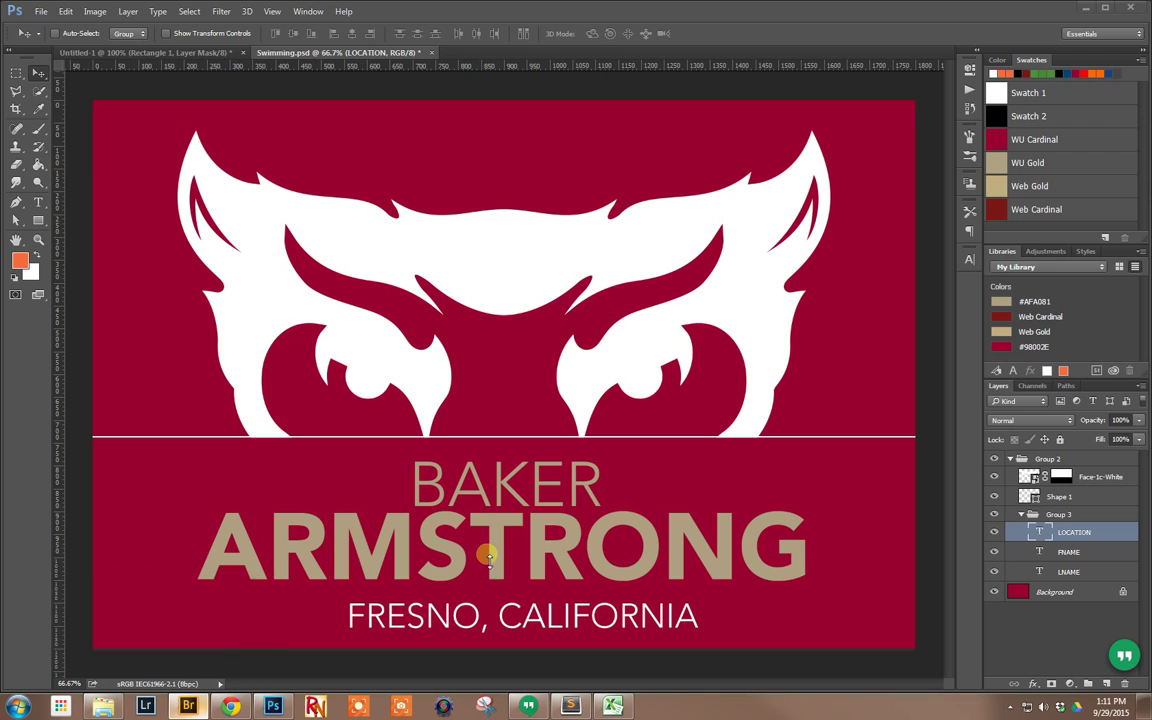
In Bridge, open Lin.psd in Photoshop to check the exported plate, then close it
key(alt+Tab)
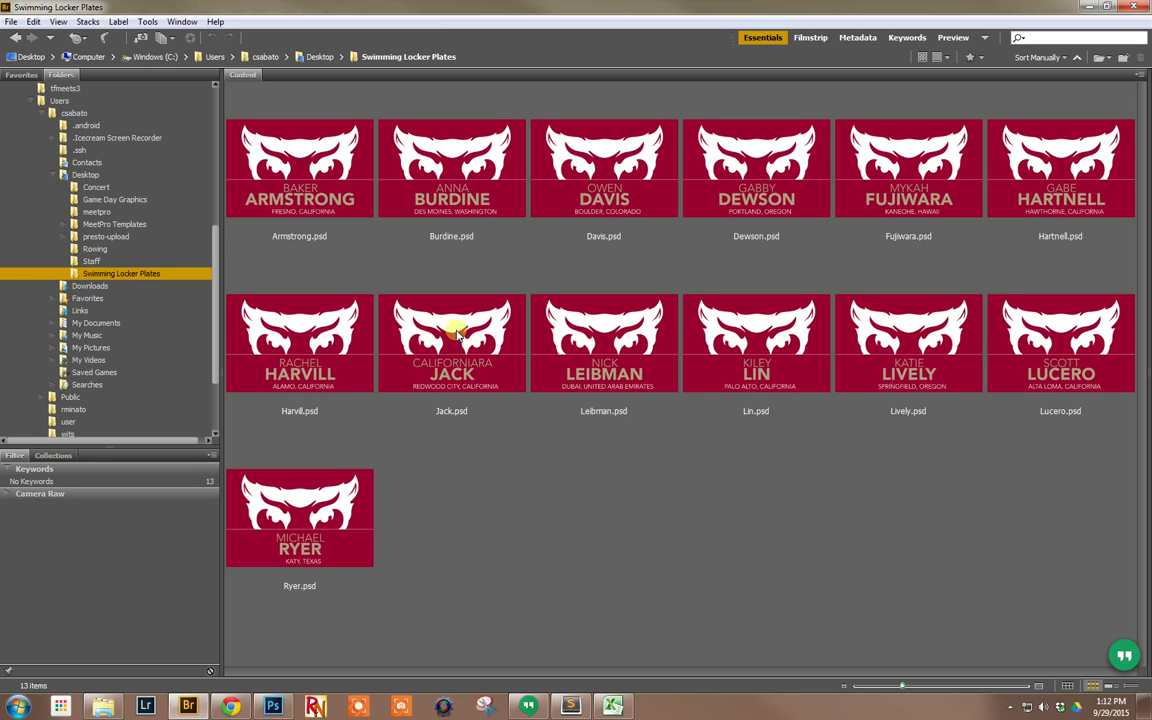
click(740, 342)
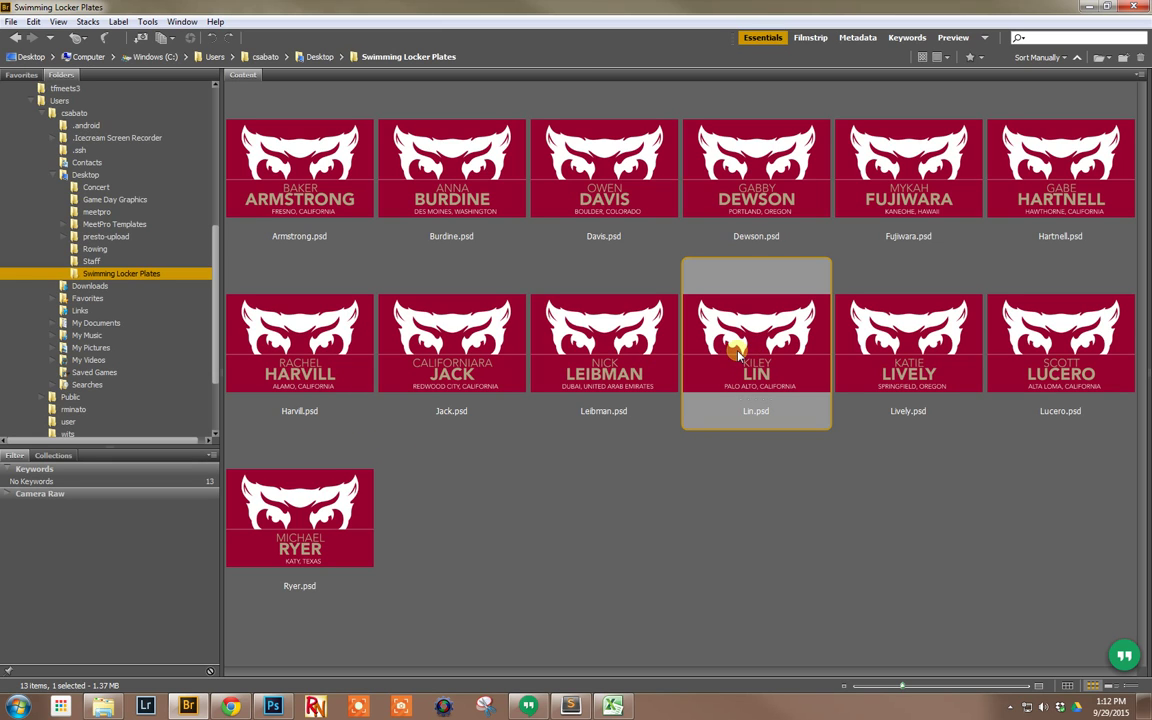
double_click(738, 352)
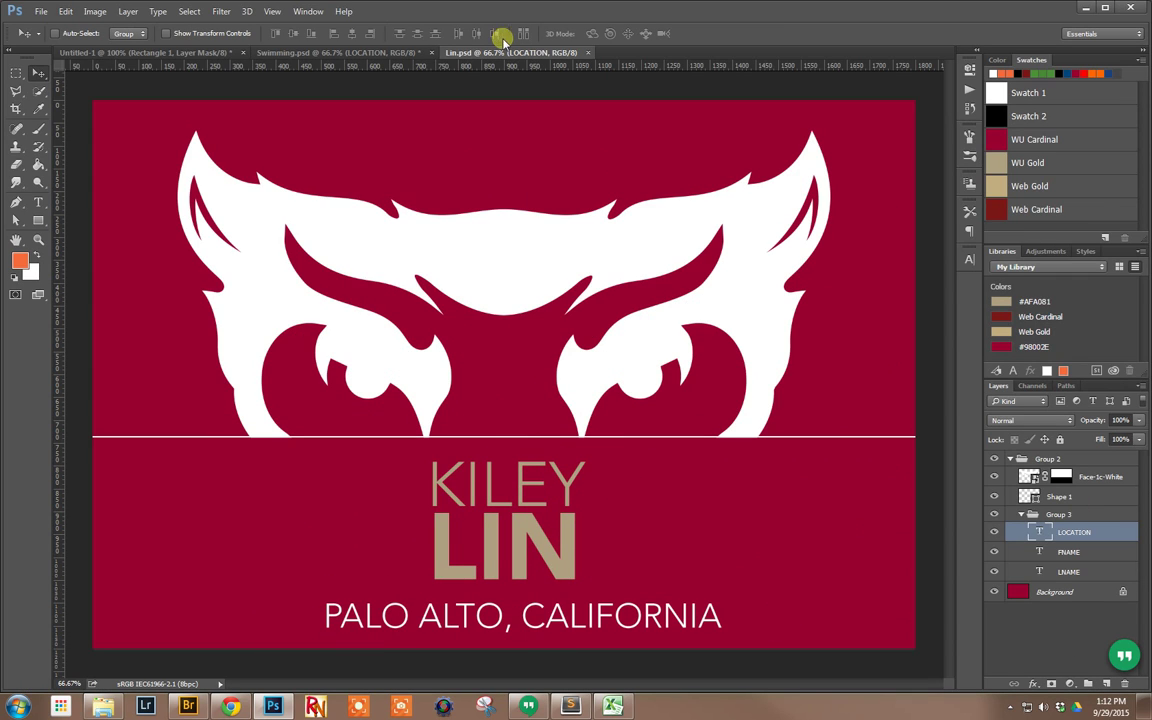
click(589, 52)
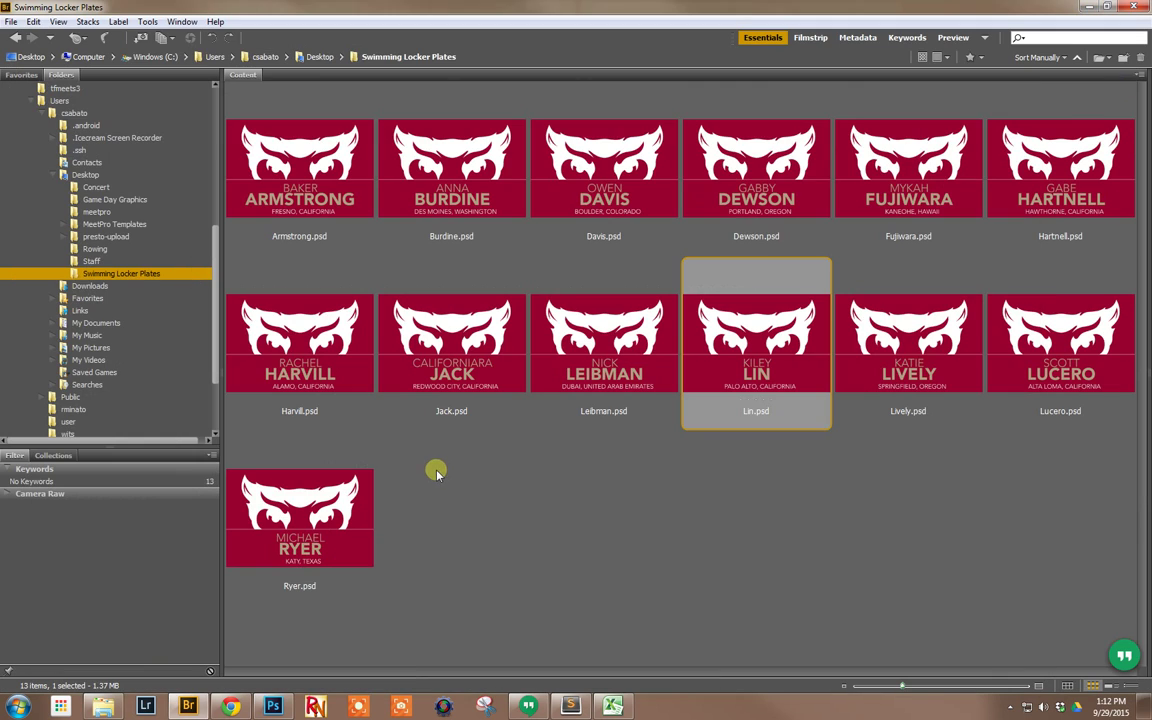
Clear the thumbnail selection and launch Image Processor from Bridge's Tools > Photoshop menu
click(438, 466)
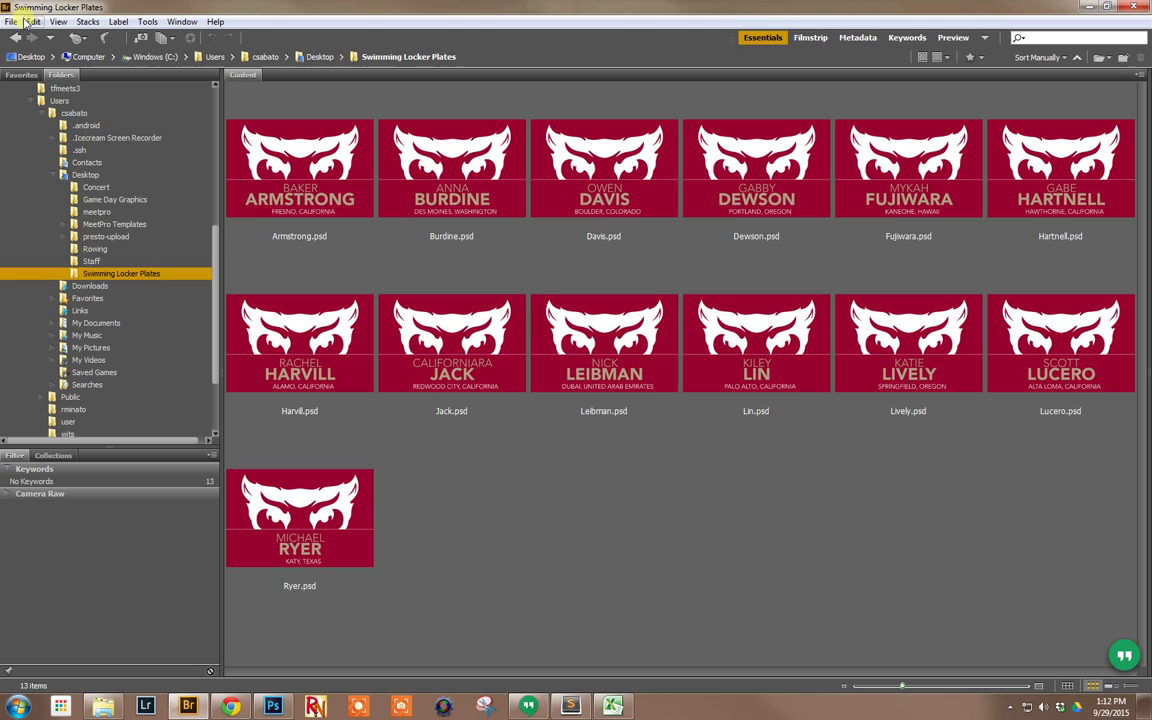
click(147, 21)
mouse_move(208, 146)
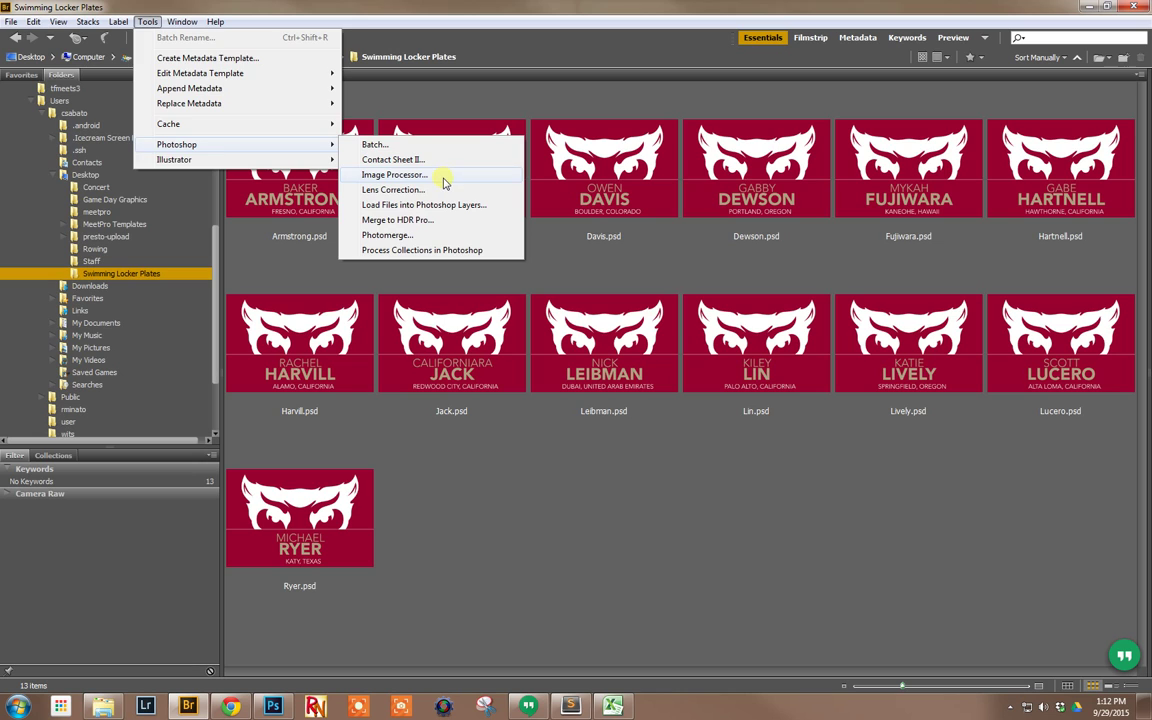
click(442, 177)
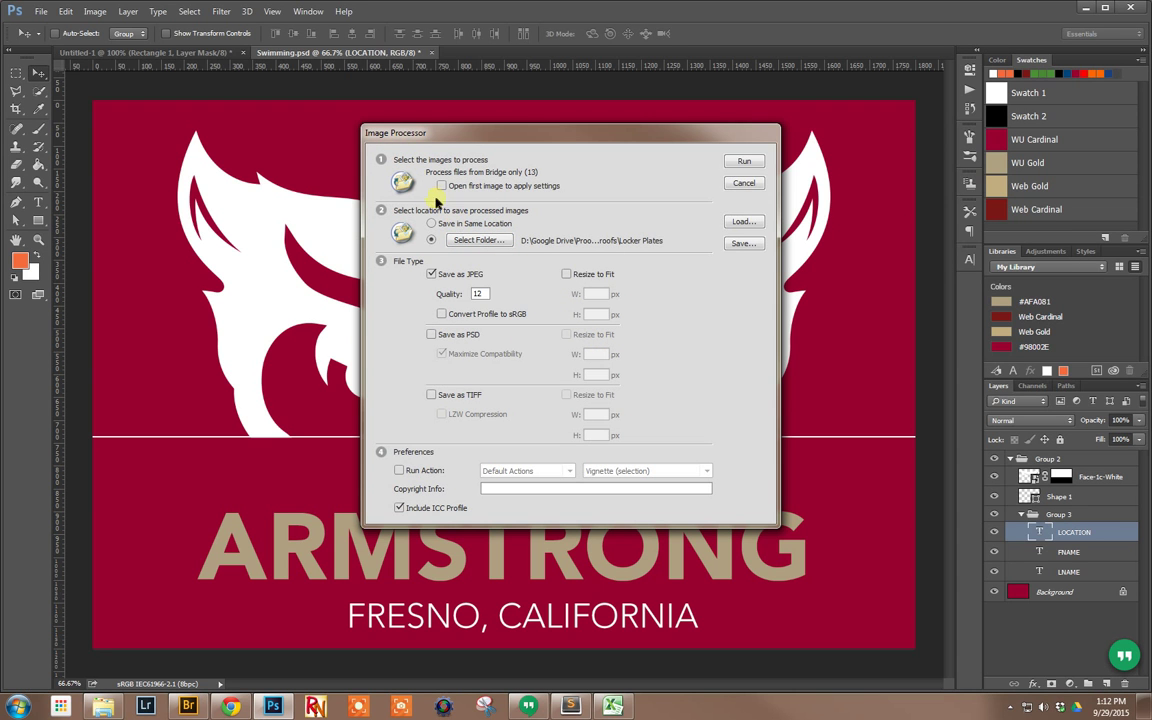
Set the Image Processor destination to the Swimming Locker Plates folder on the Desktop
click(485, 247)
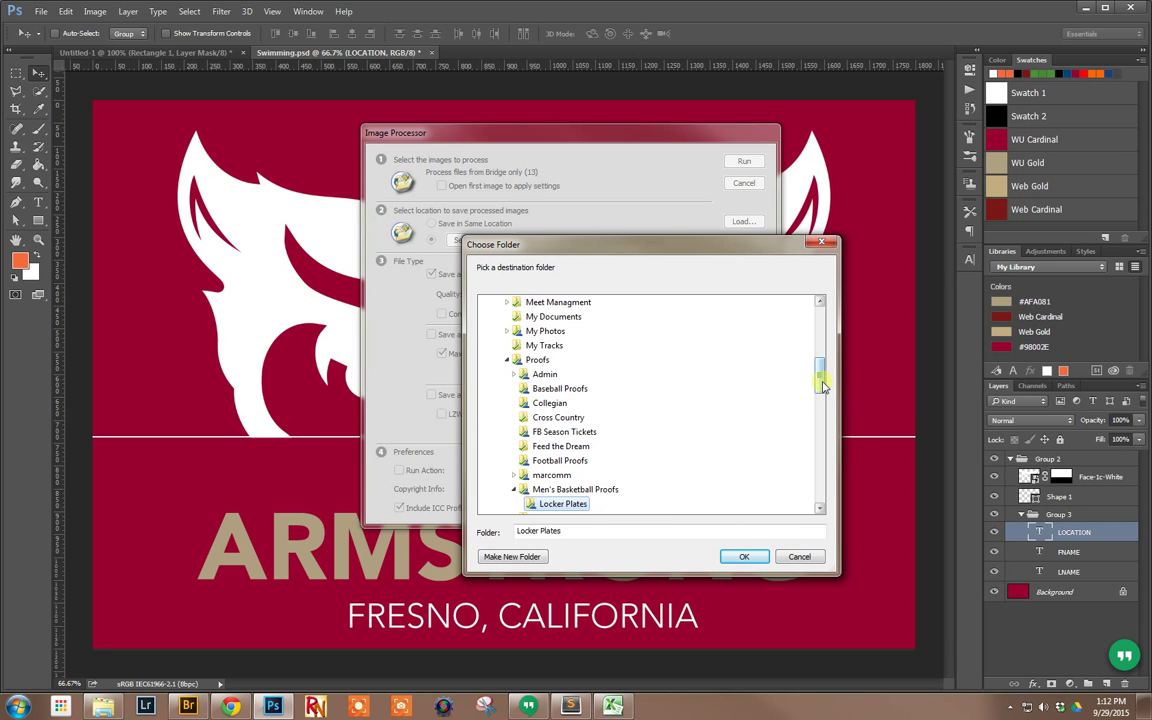
drag(822, 385, 814, 325)
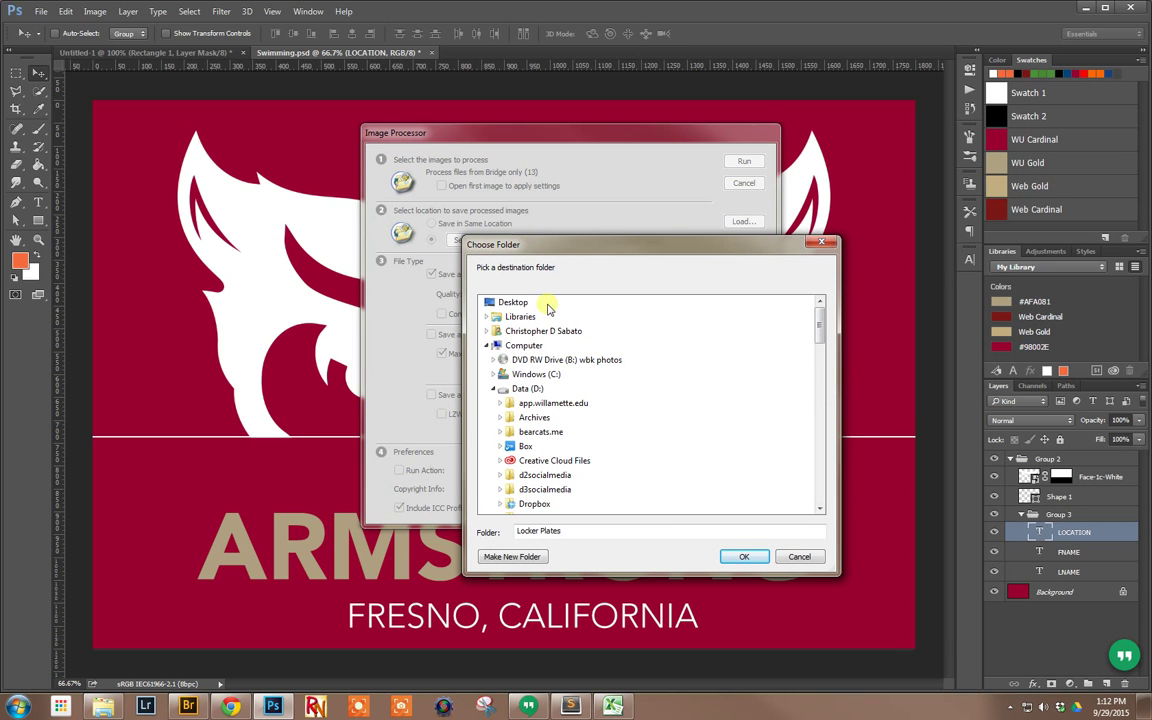
click(500, 302)
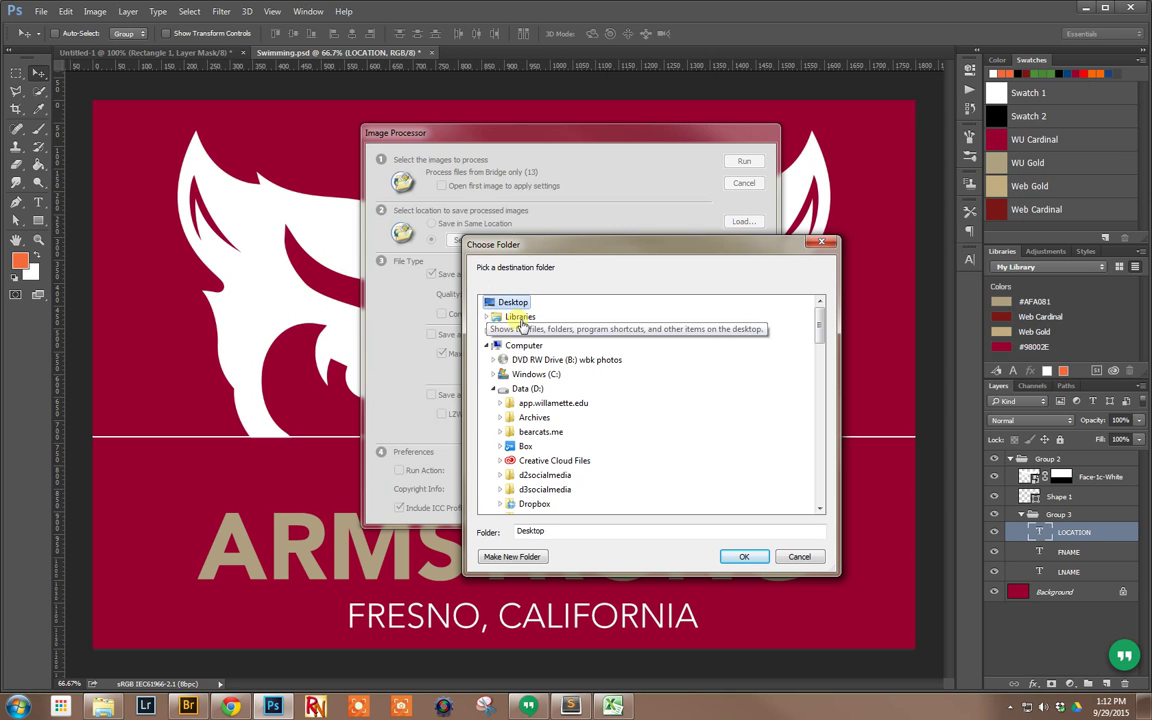
click(491, 388)
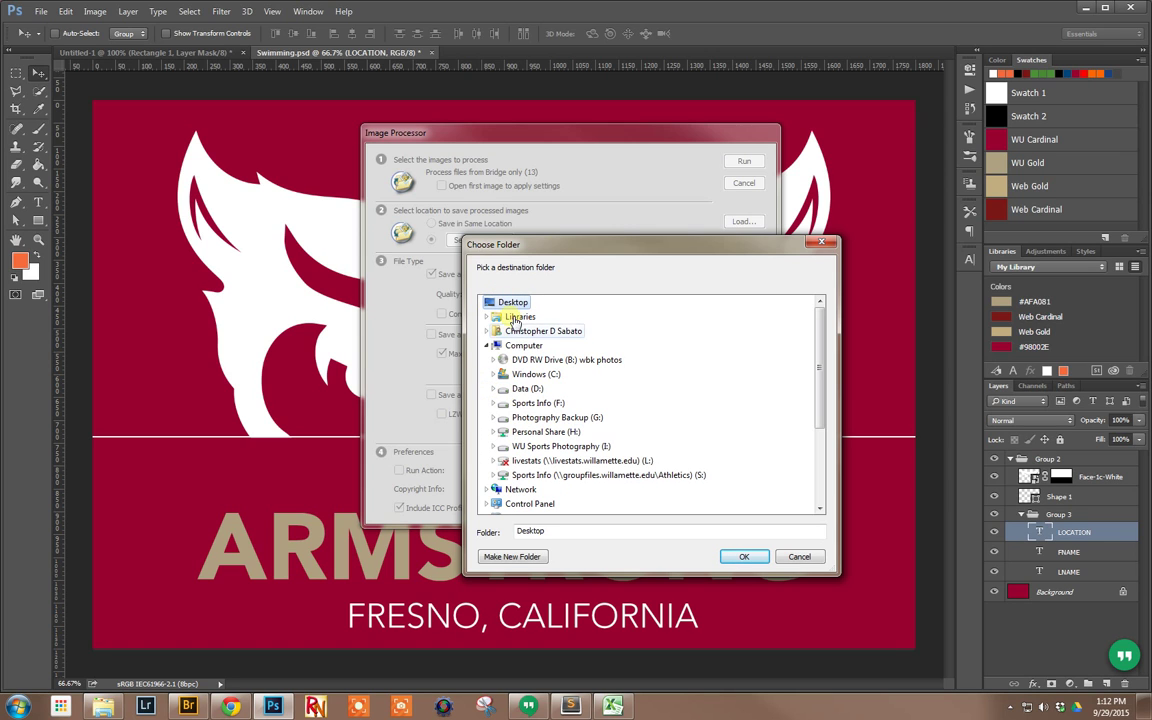
scroll(520, 467, down, 3)
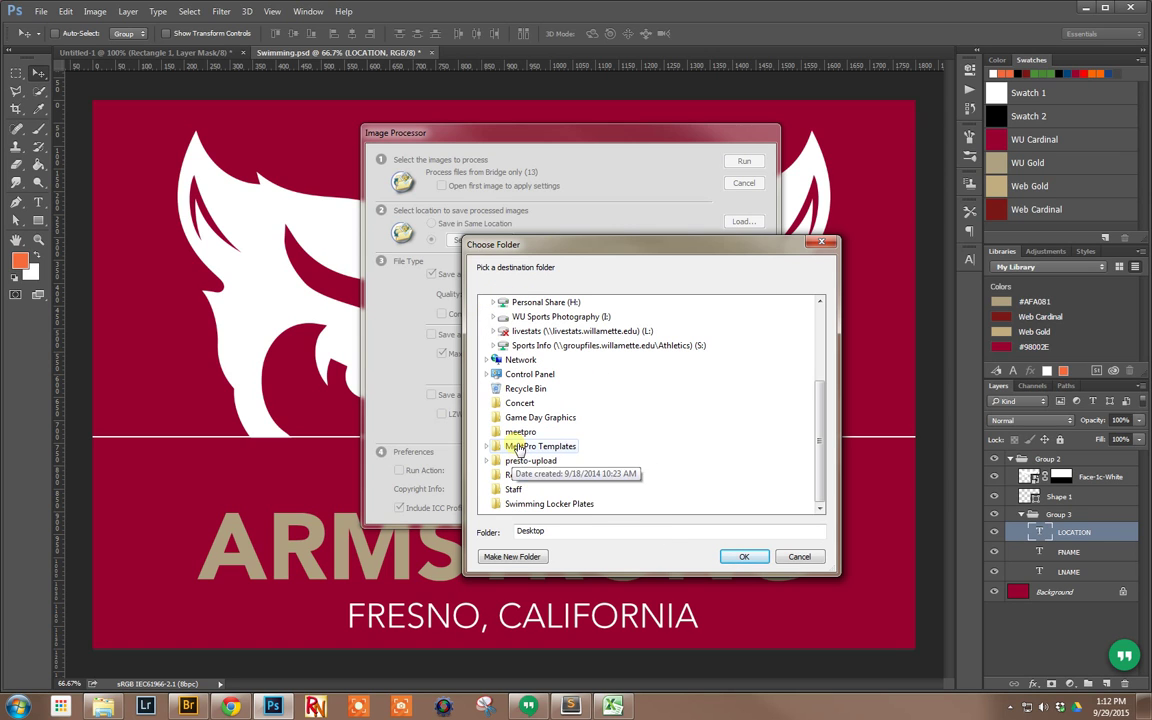
click(549, 503)
click(740, 556)
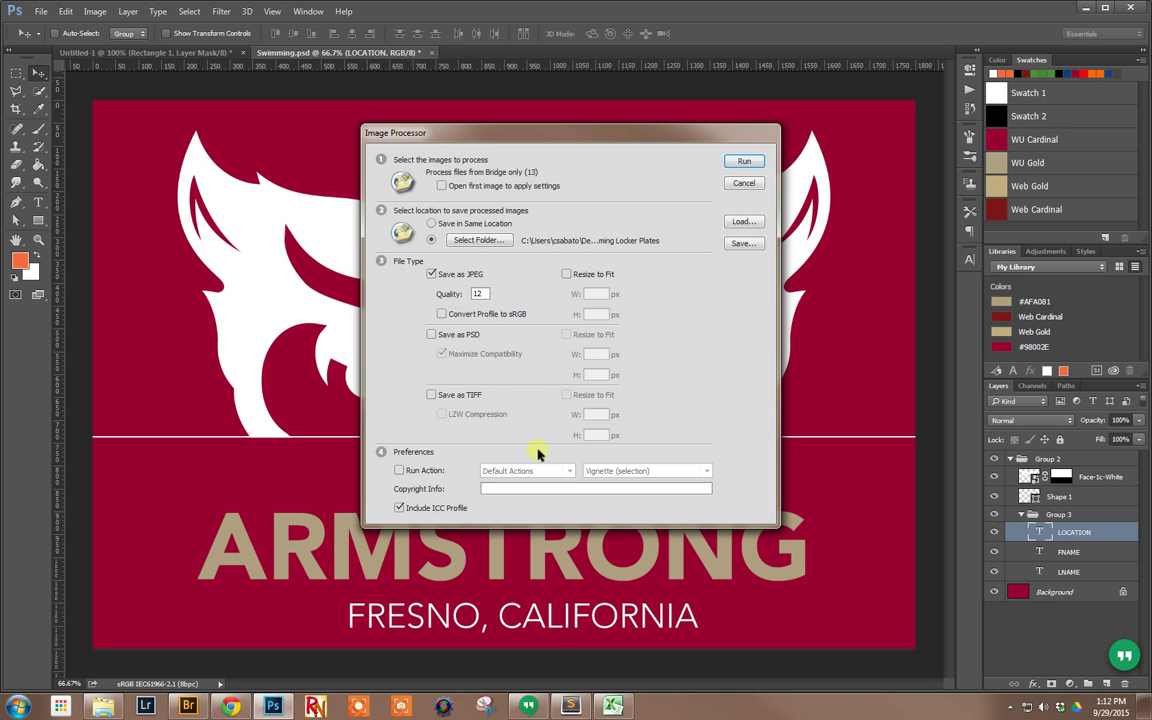
Create a new jpg folder there as destination and run the quality-12 JPEG conversion
click(476, 241)
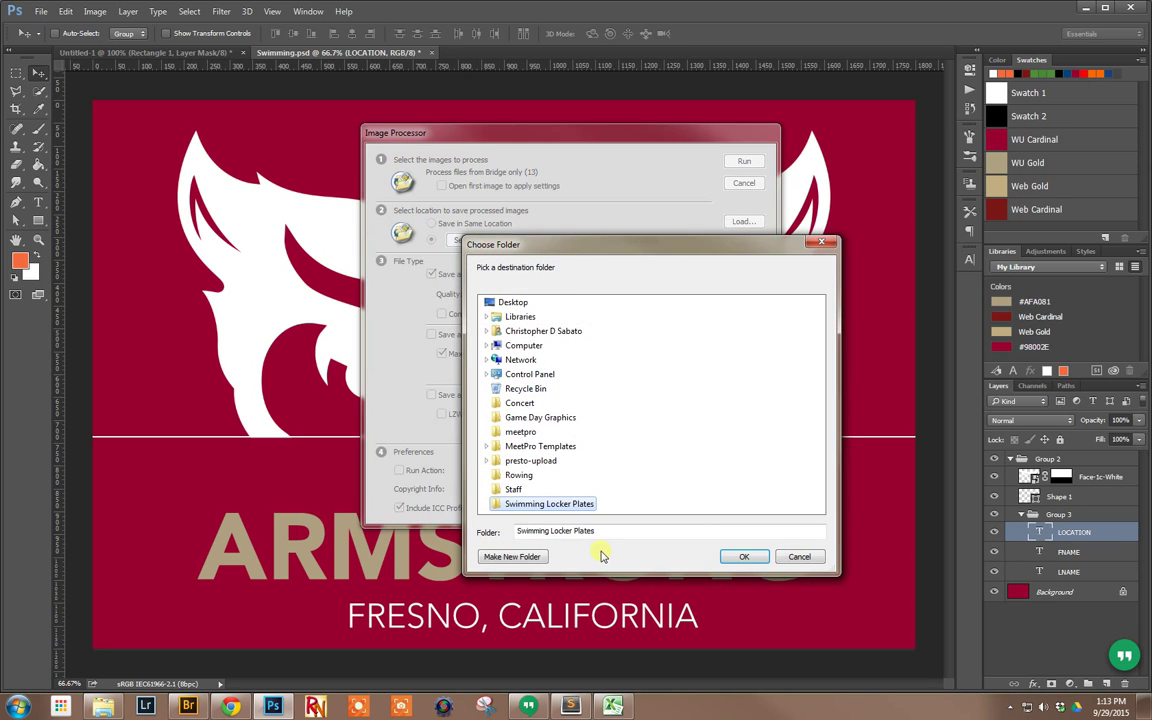
click(511, 557)
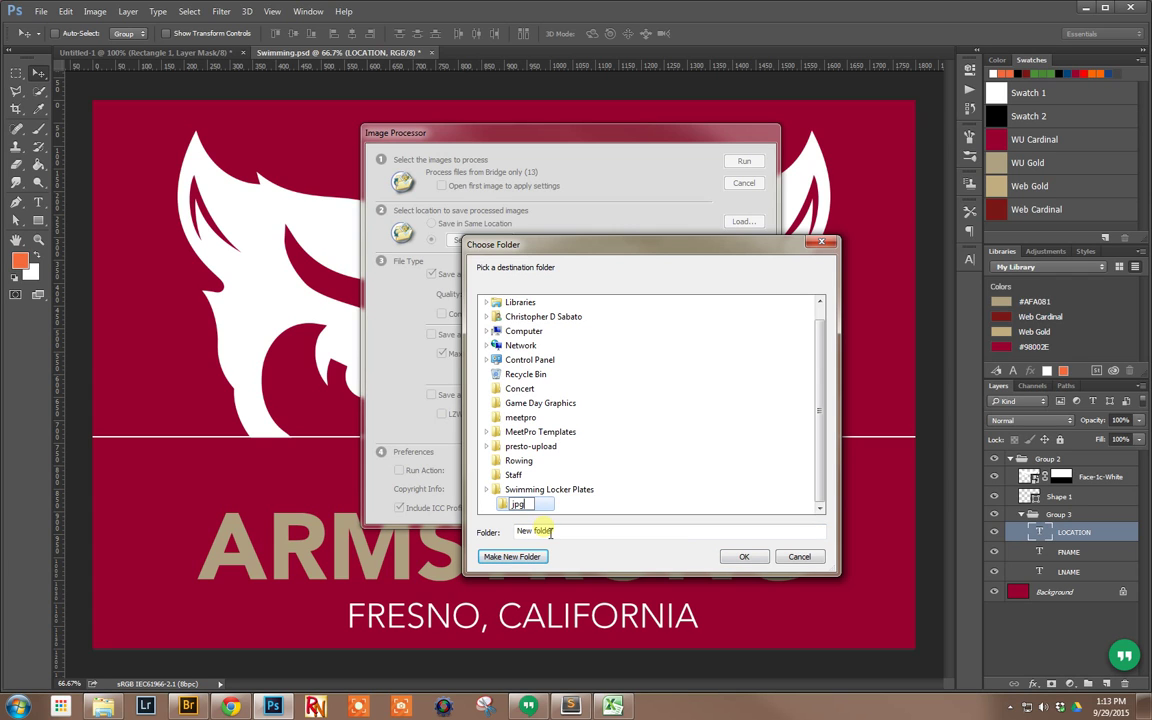
click(742, 557)
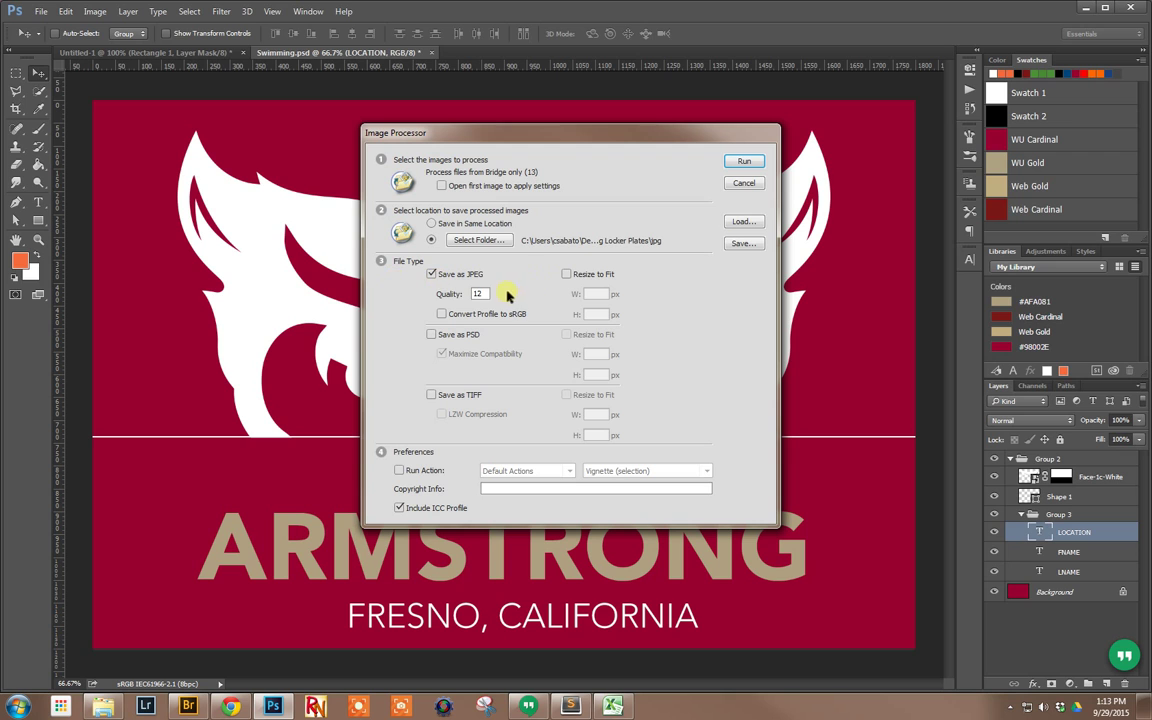
click(742, 162)
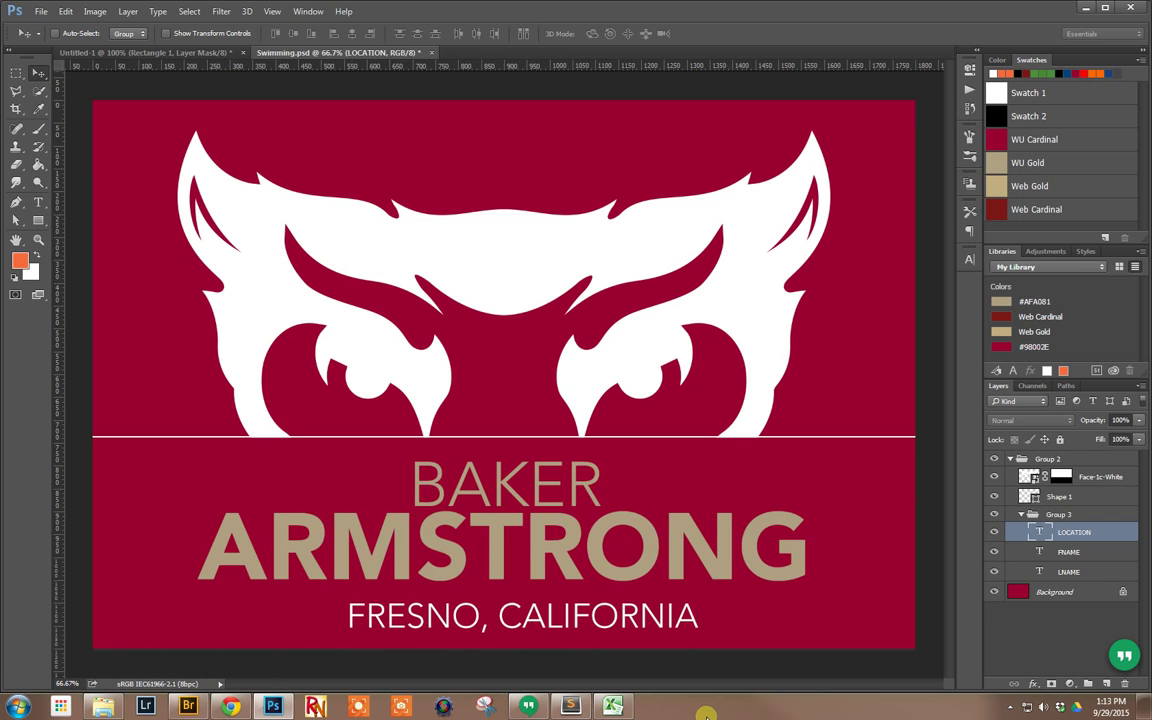
In Bridge, open the jpg then JPEG folders to check the 13 converted plates, then minimize Bridge
click(186, 705)
click(300, 160)
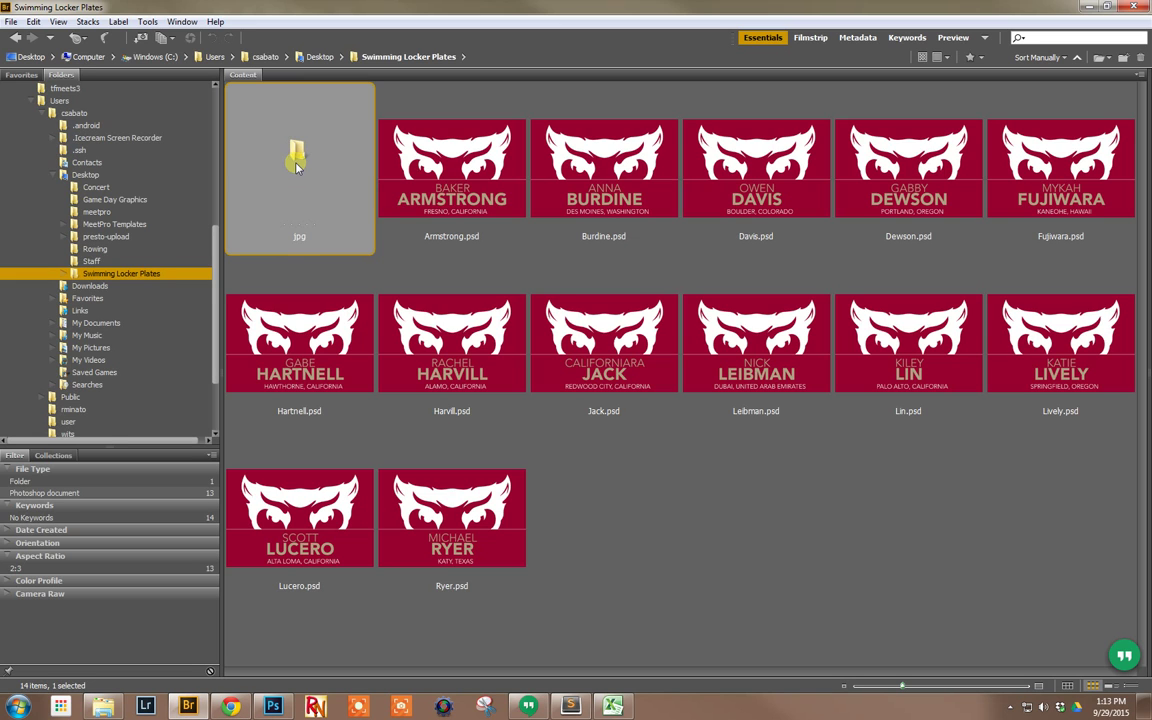
double_click(300, 160)
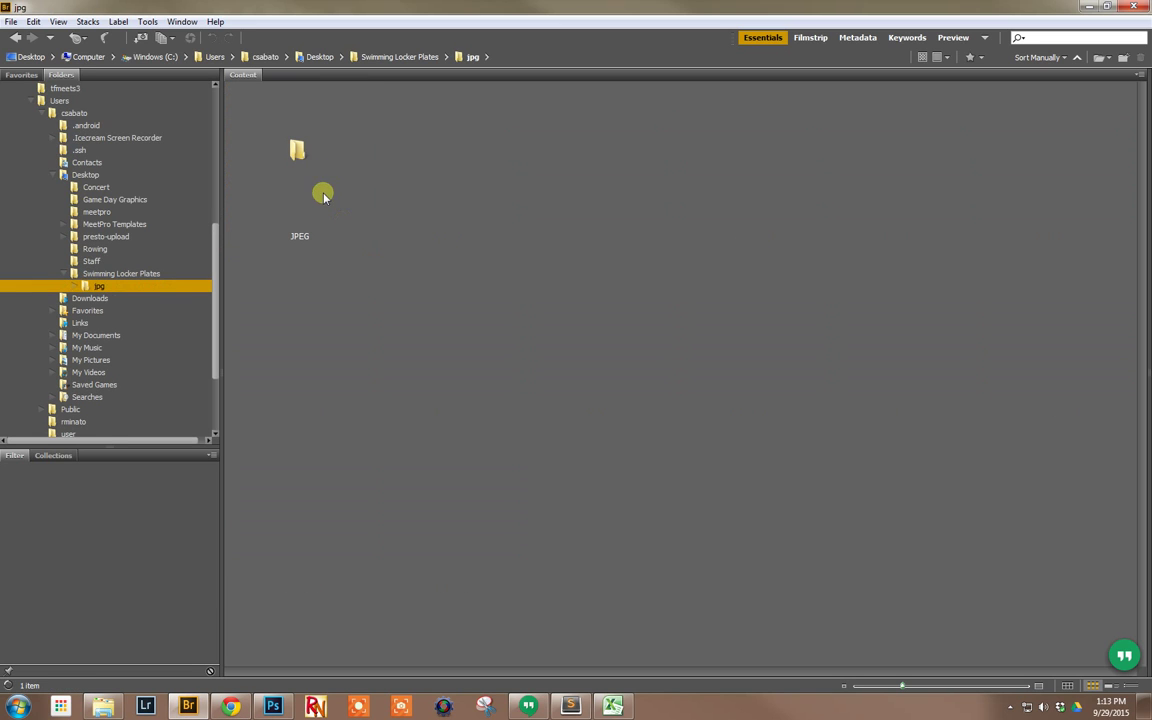
click(296, 148)
double_click(296, 148)
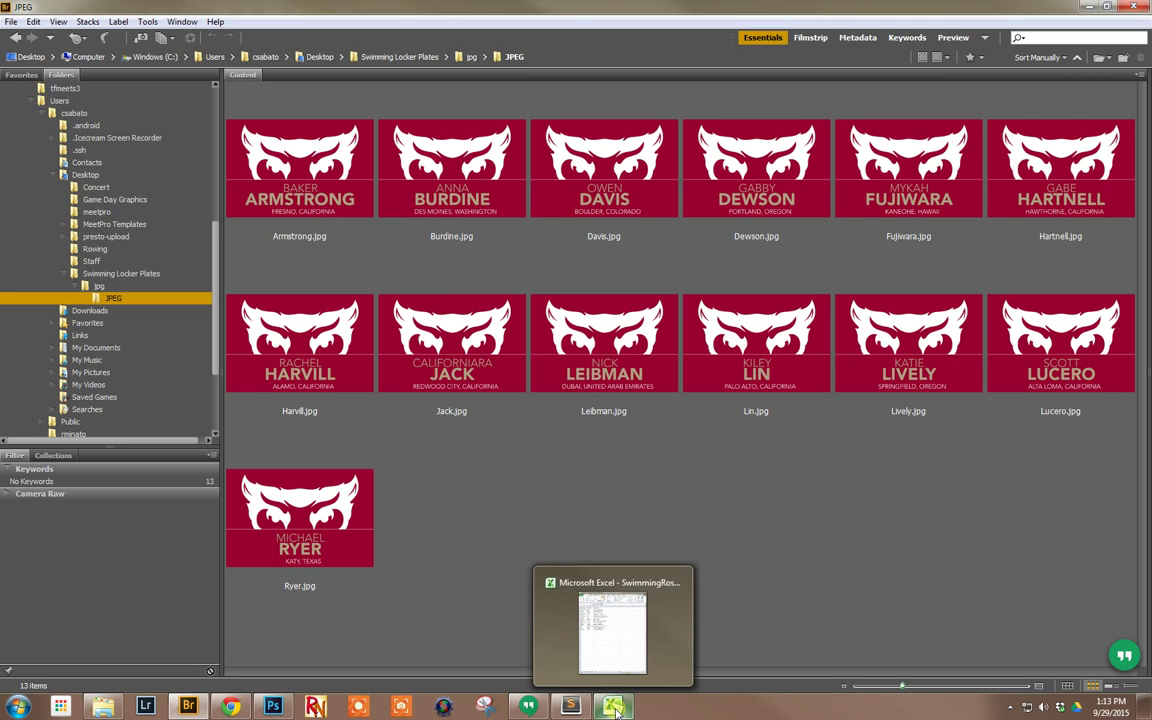
click(1088, 7)
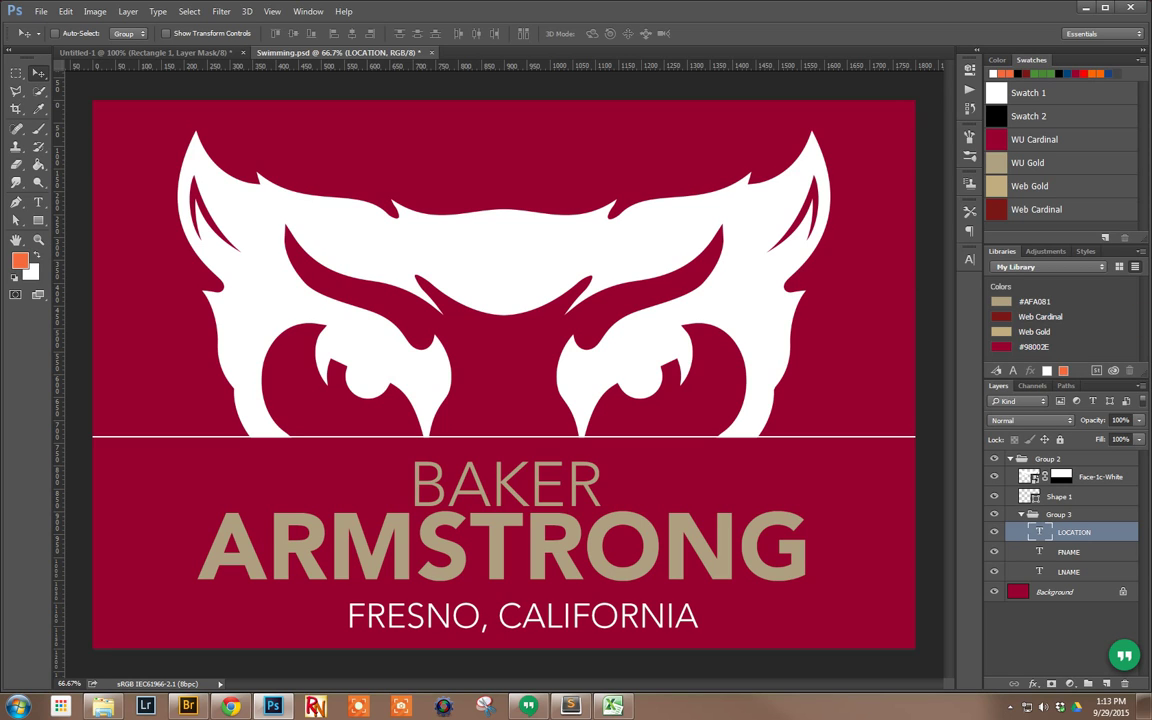